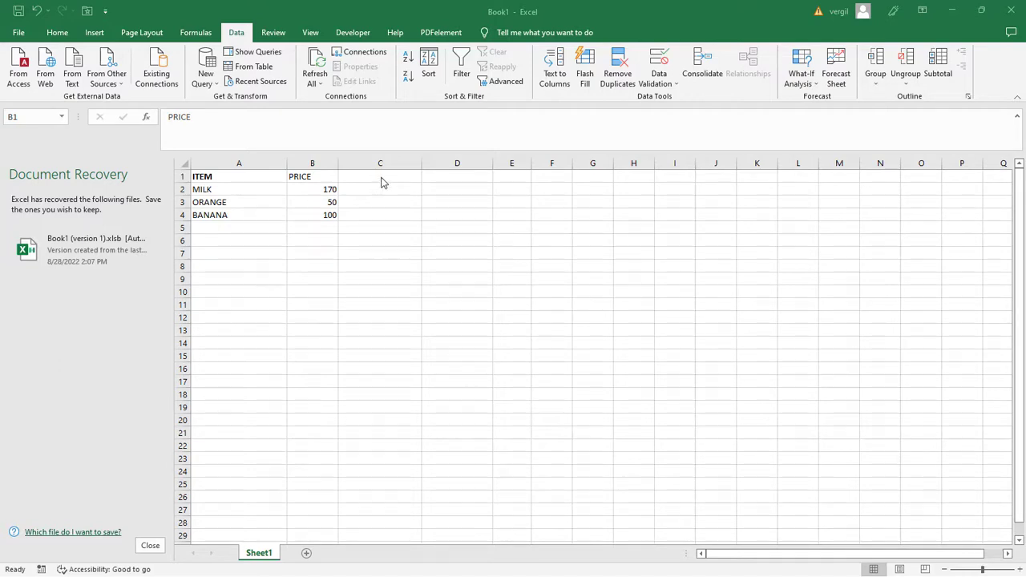
# - Enter the header ITEM ROW NUMBER in cell C1, beside the PRICE column
pyautogui.click(381, 177)
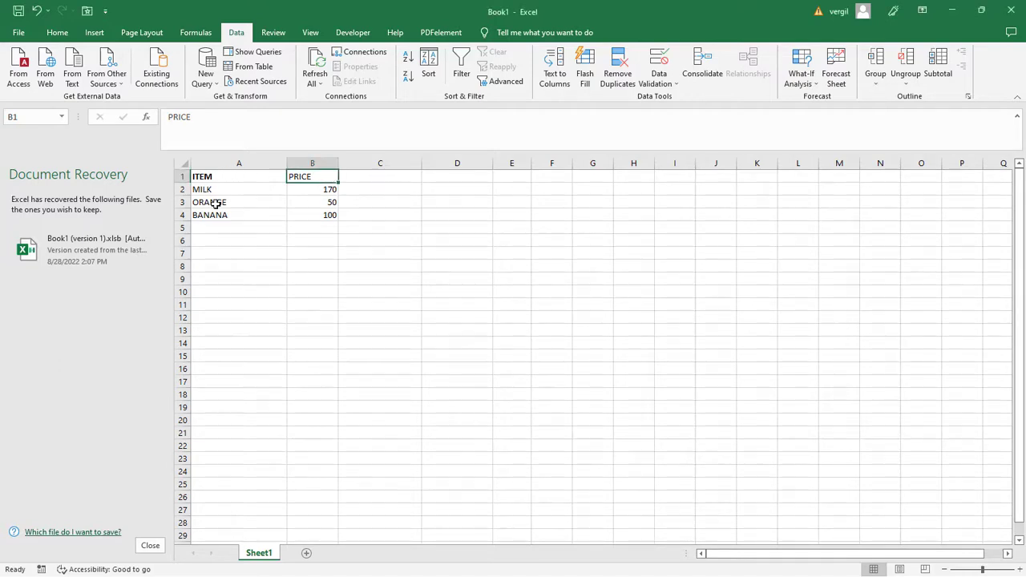
pyautogui.click(217, 177)
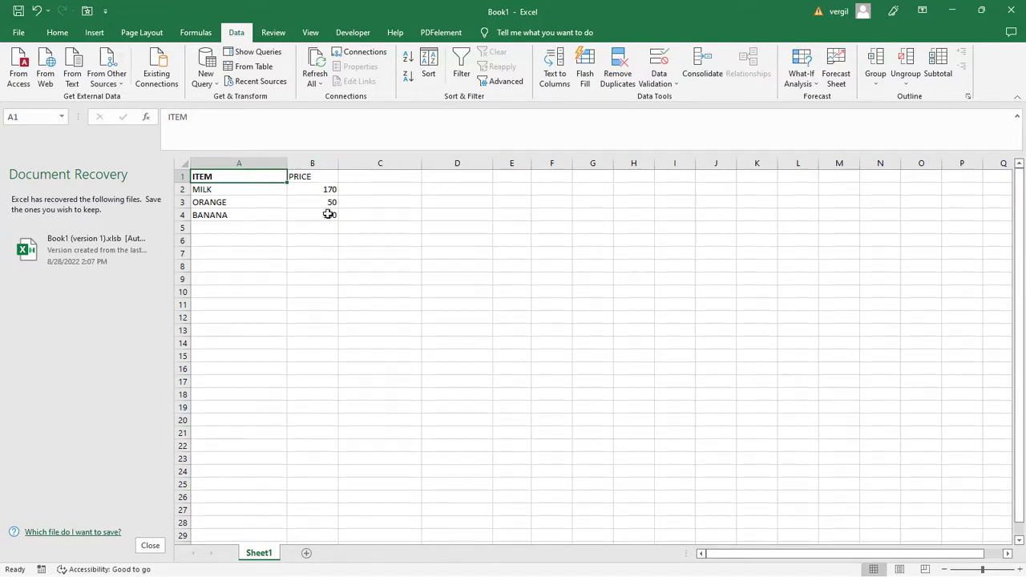
pyautogui.click(371, 177)
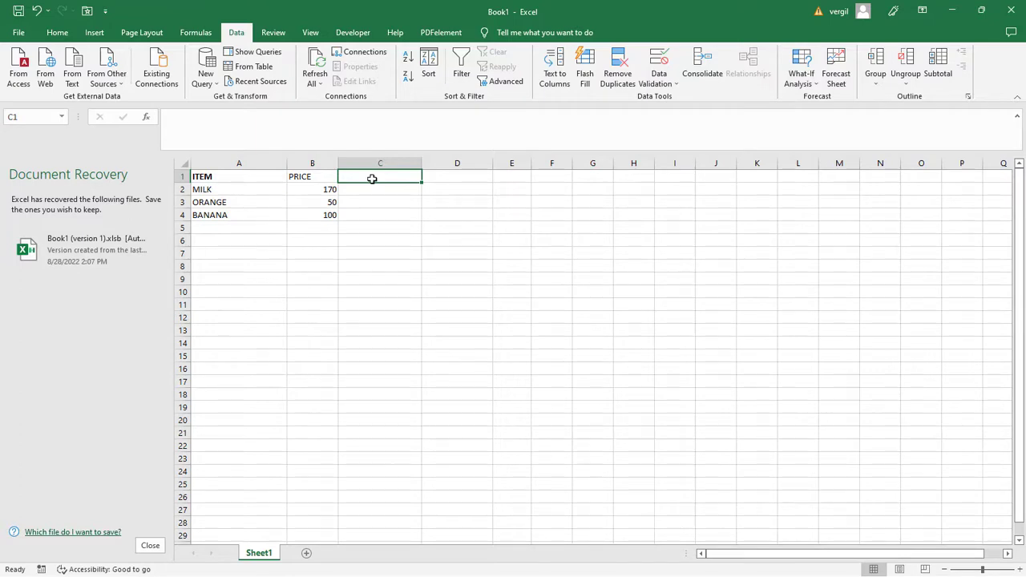
pyautogui.write('ITEM')
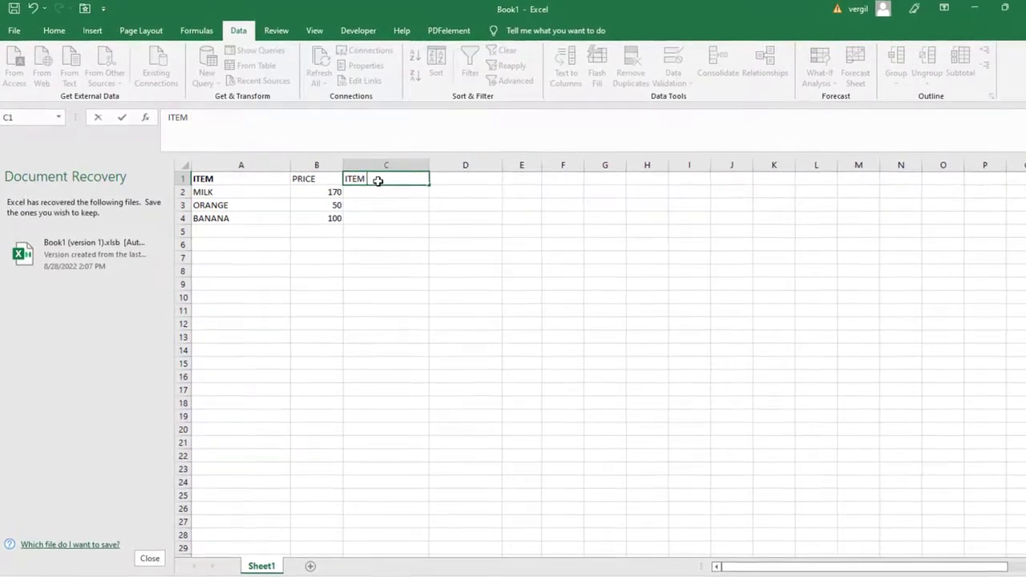
pyautogui.write(' ROW')
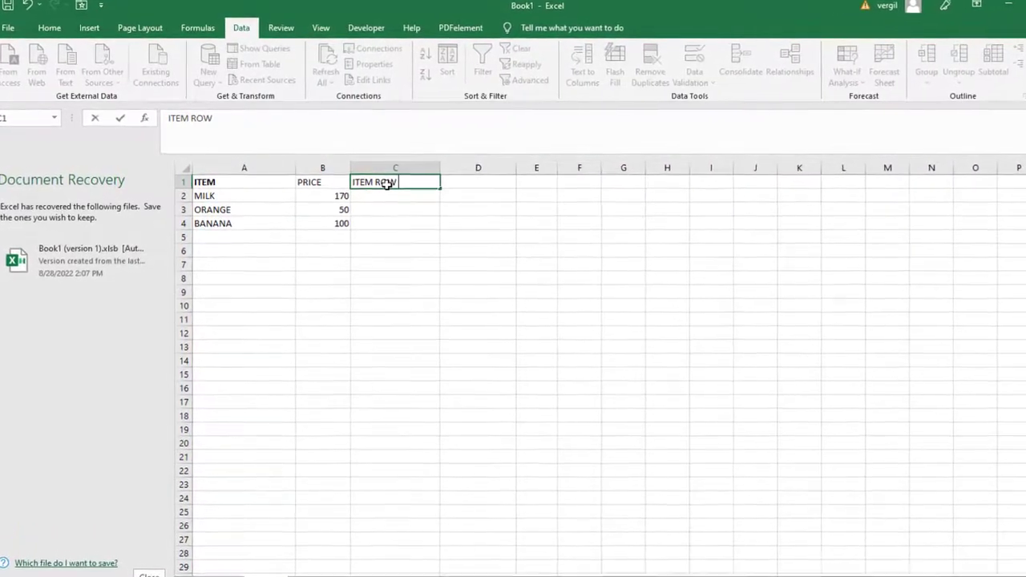
pyautogui.write(' NUMBER')
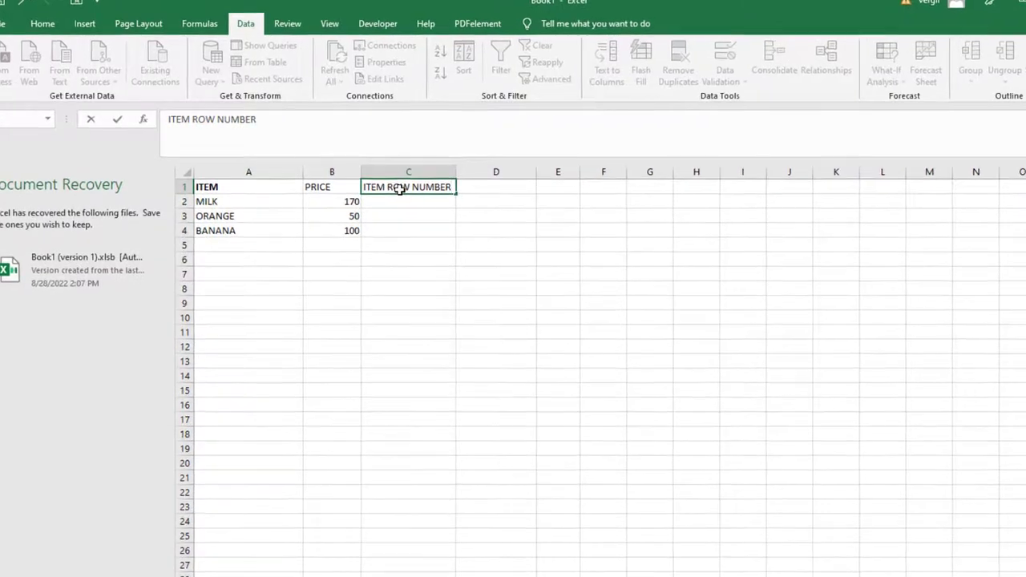
pyautogui.click(408, 202)
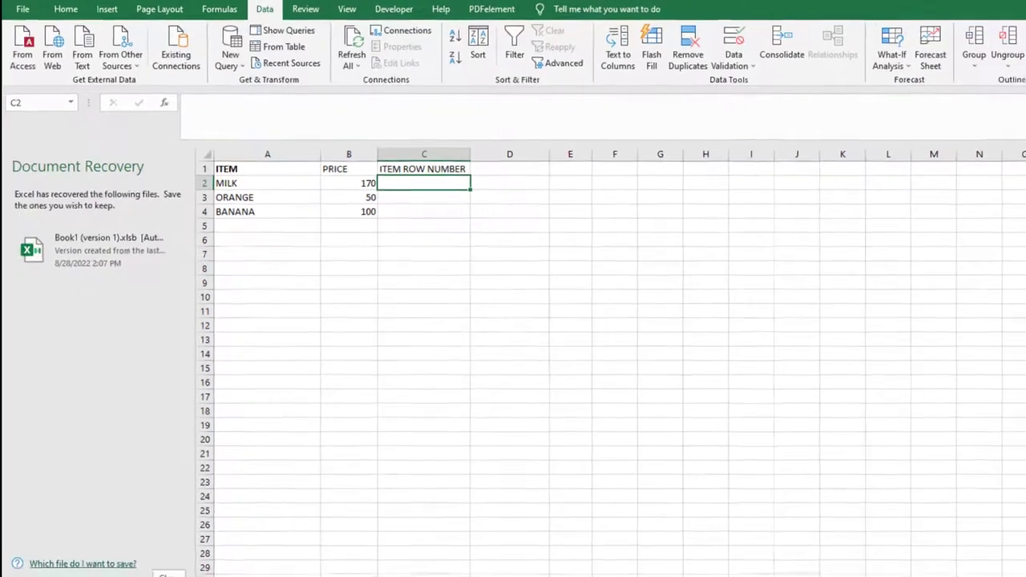
# - Add a new worksheet with the headers ITEM and PRICE in A1:B1 and the item MILK in A2
pyautogui.click(340, 550)
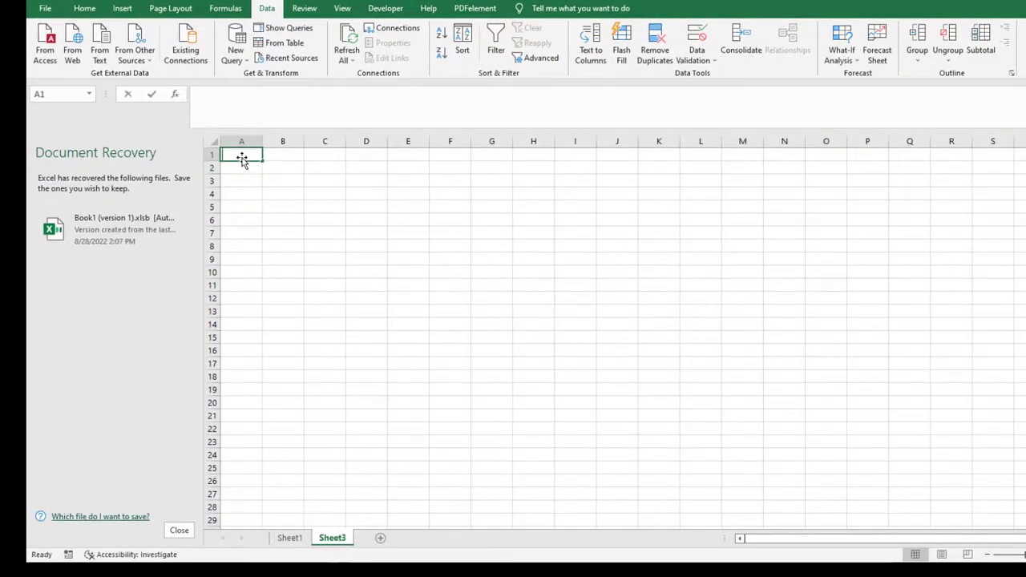
pyautogui.write('ITEM')
pyautogui.press('Tab')
pyautogui.write('P')
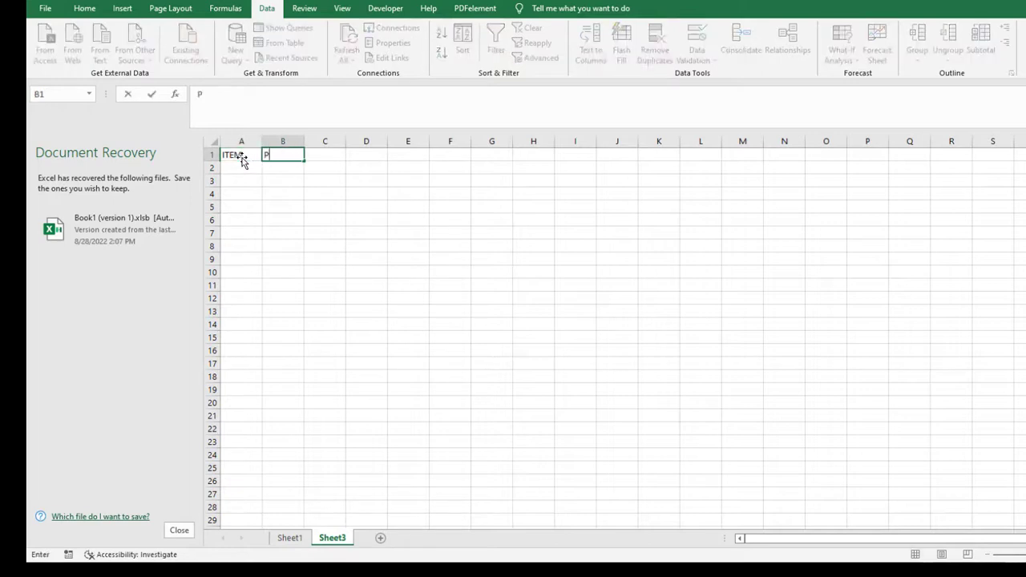
pyautogui.write('RICE')
pyautogui.click(237, 166)
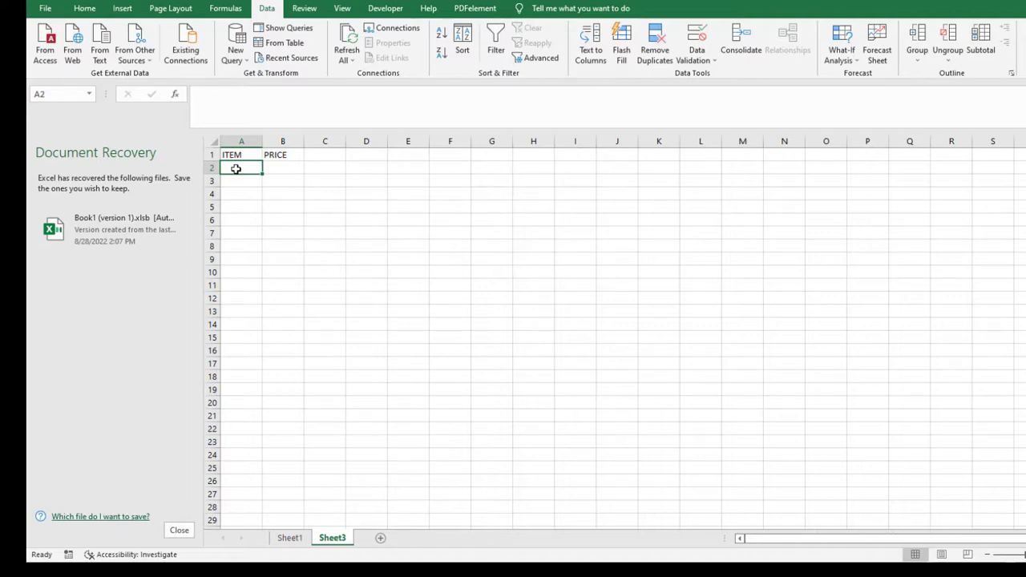
pyautogui.write('MILK')
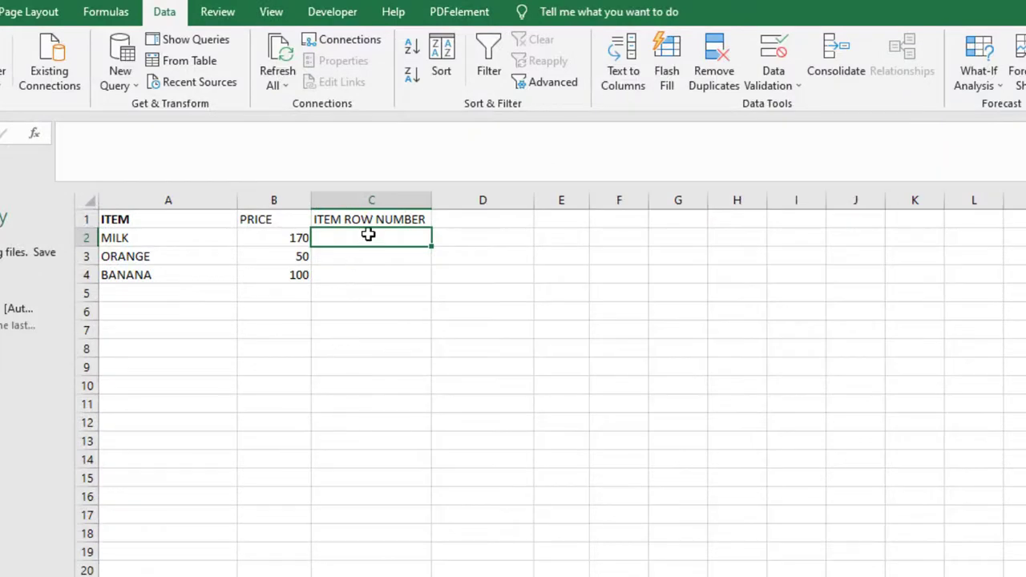
# - Begin a MATCH formula in cell C2 of Sheet1, using the absolute reference Sheet3!$A$2 as the lookup value
pyautogui.write('=M')
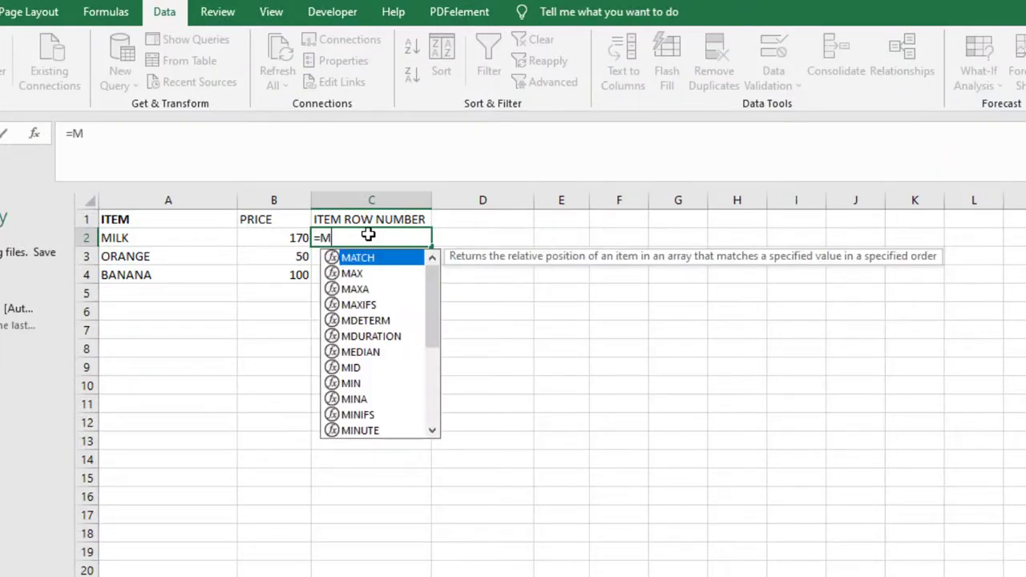
pyautogui.write('ATC')
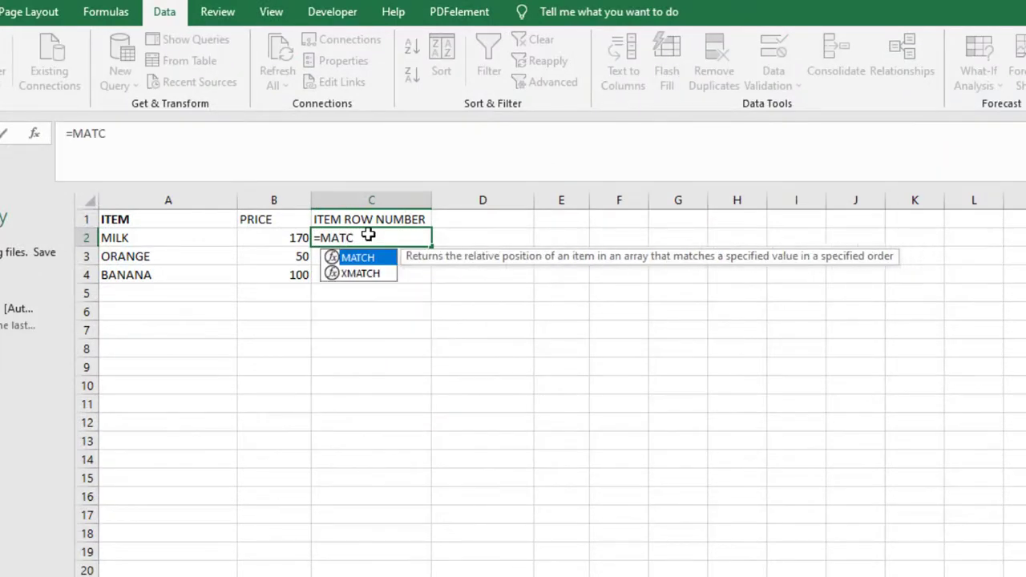
pyautogui.press('Tab')
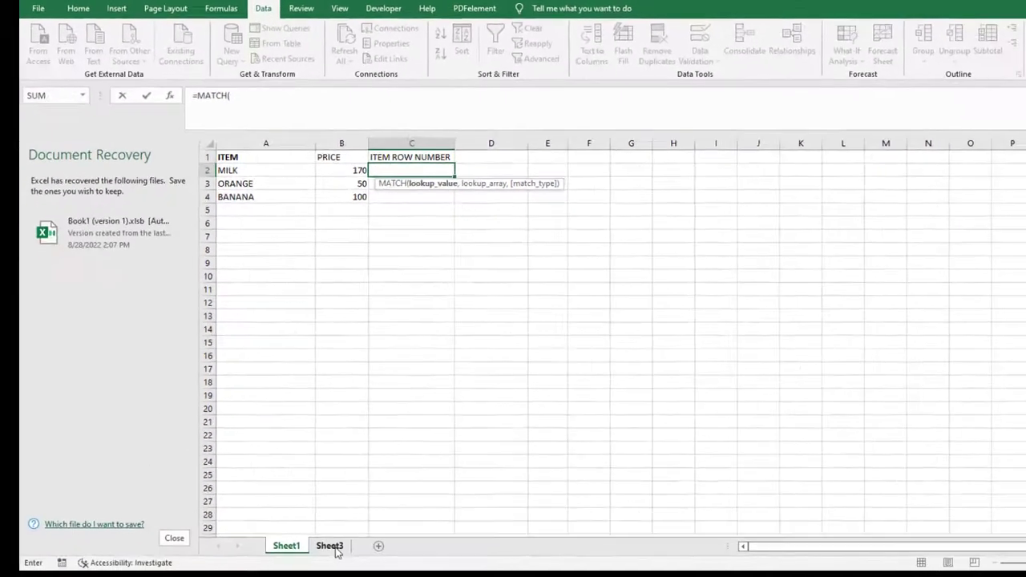
pyautogui.click(333, 538)
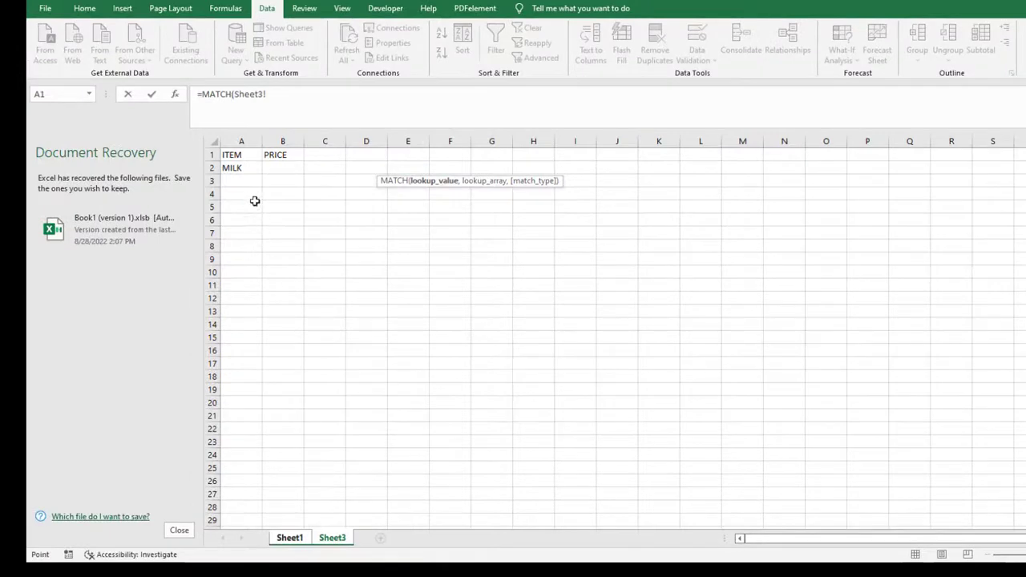
pyautogui.click(245, 169)
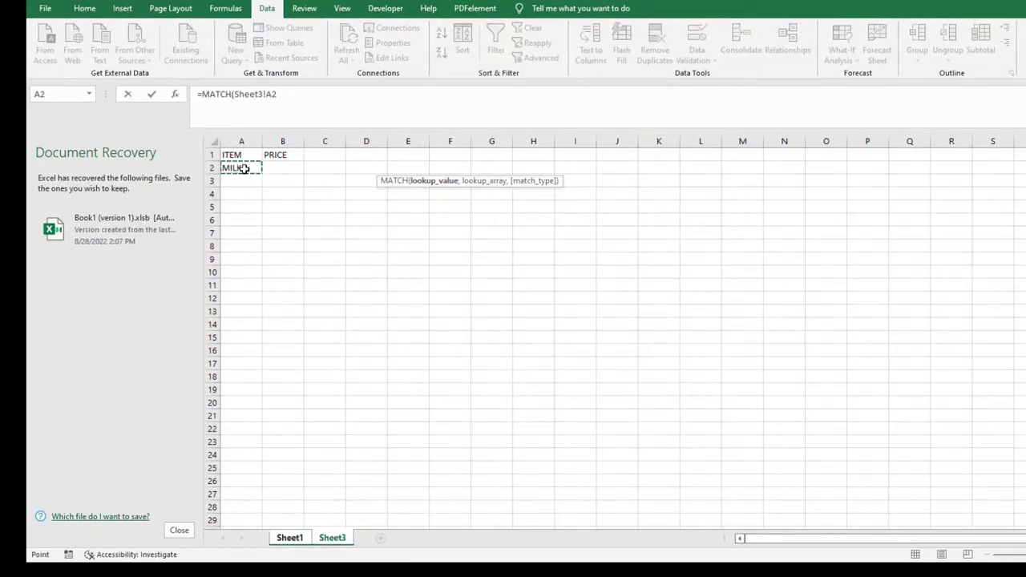
pyautogui.press('F4')
pyautogui.write(',')
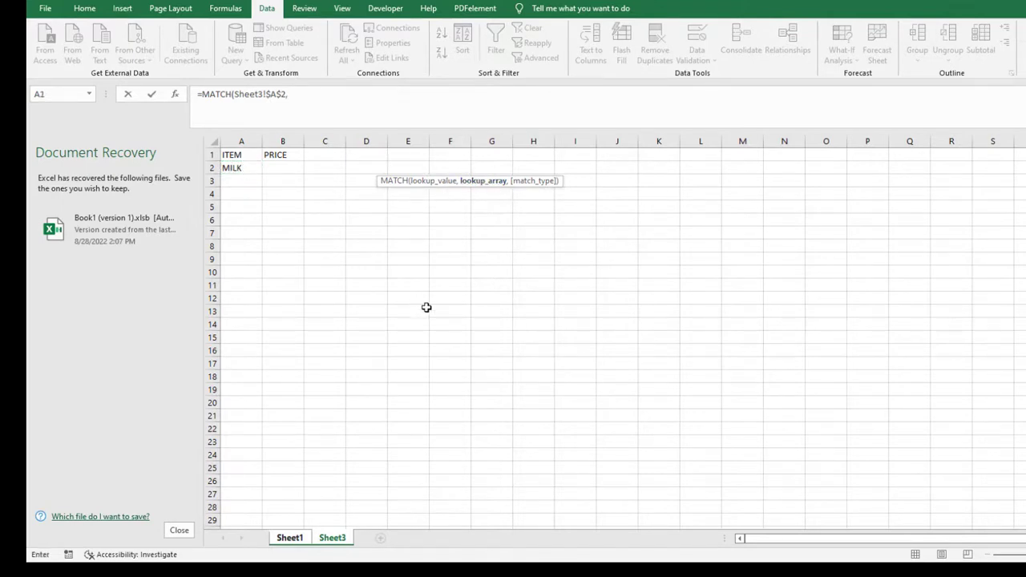
# - Complete the MATCH formula with the absolute column Sheet1!$A:$A as the lookup array and an empty match type argument
pyautogui.click(291, 540)
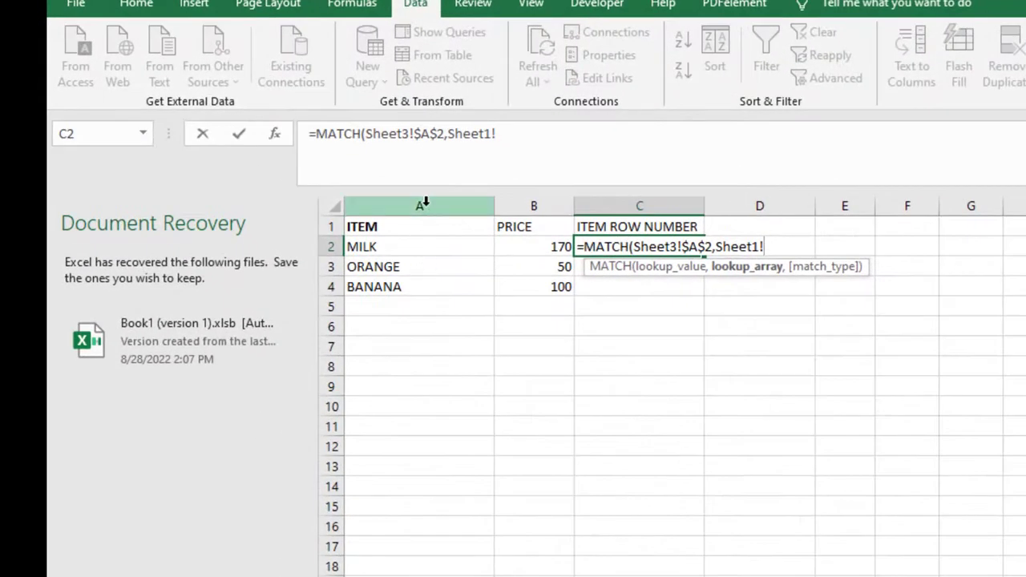
pyautogui.click(422, 204)
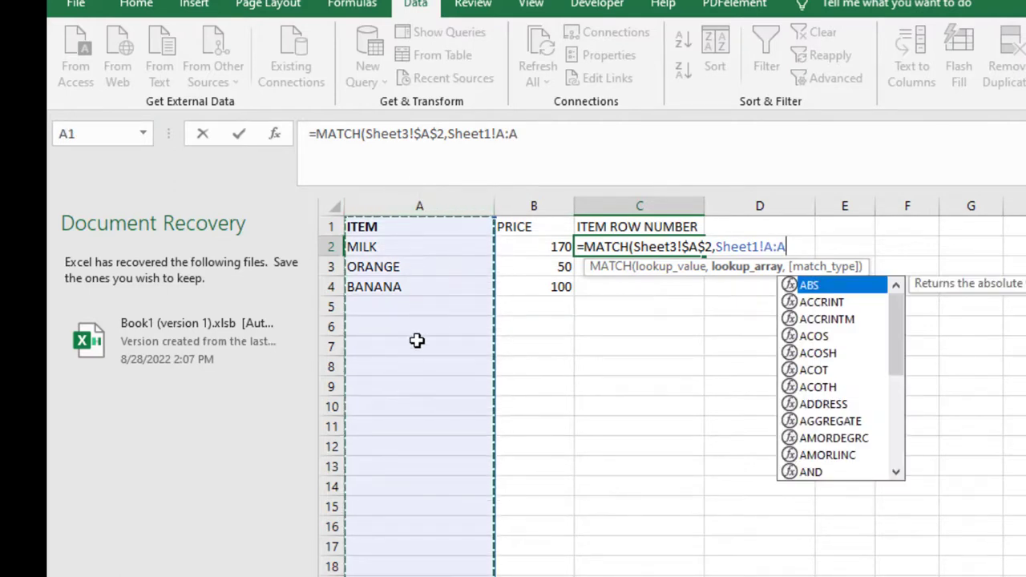
pyautogui.press('F4')
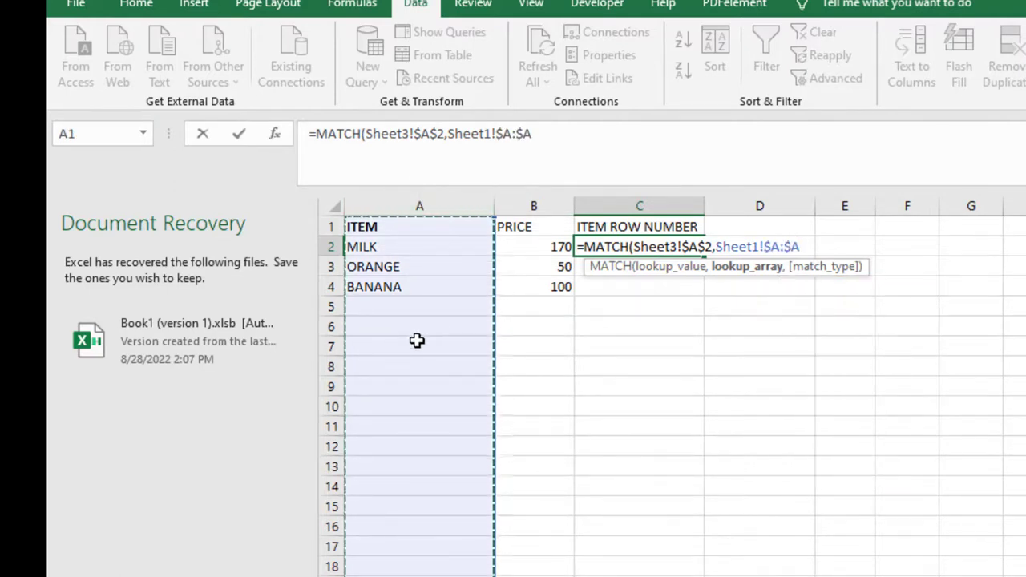
pyautogui.write(',')
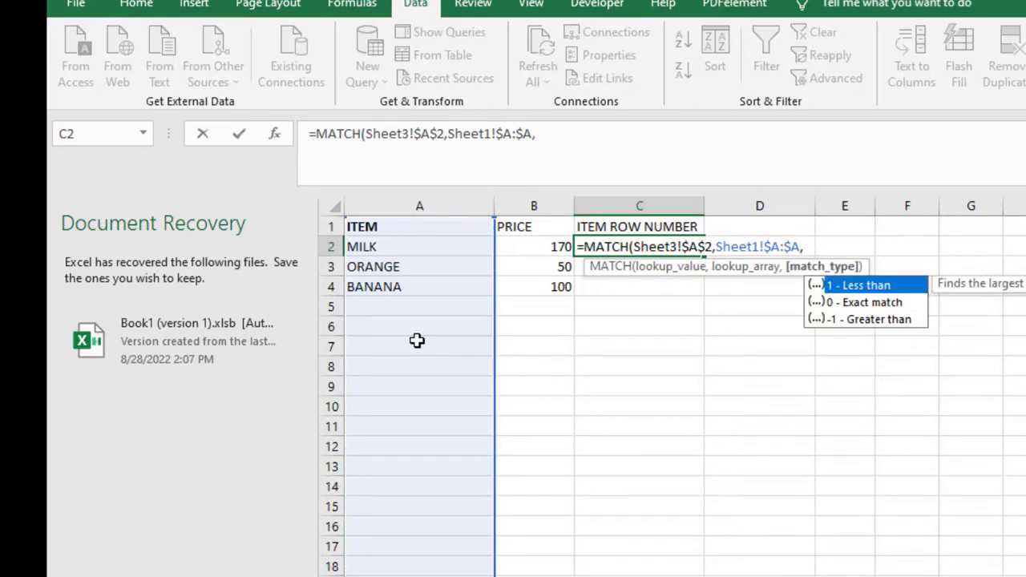
pyautogui.press('Down')
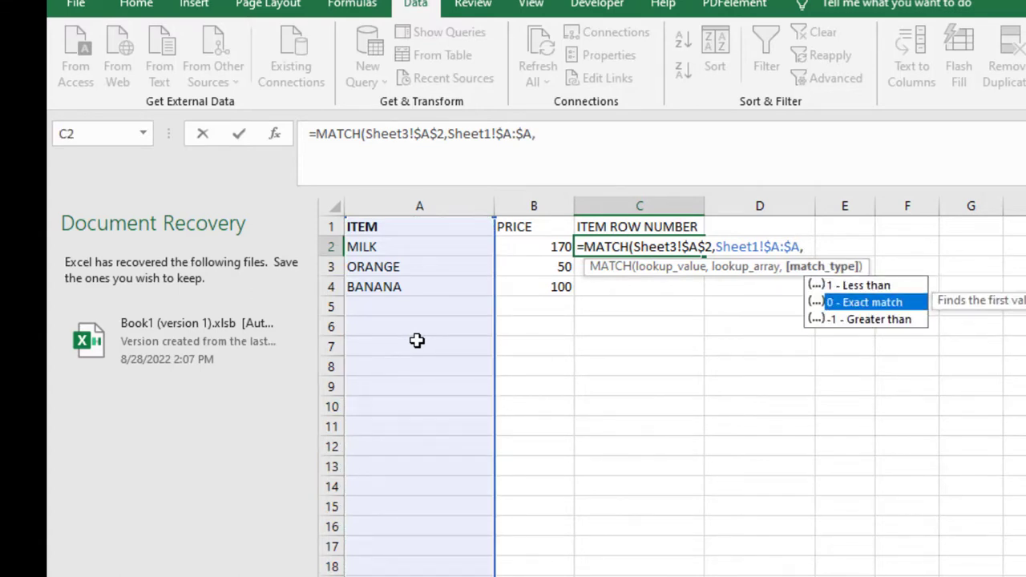
pyautogui.press('Return')
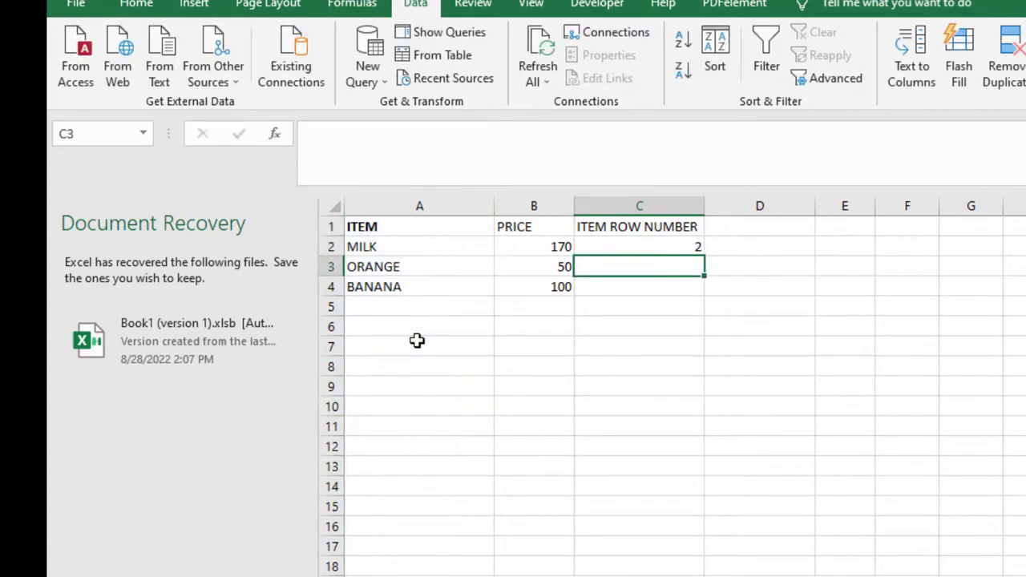
# - Change the lookup item in cell A2 of Sheet3 to ORANGE
pyautogui.click(689, 246)
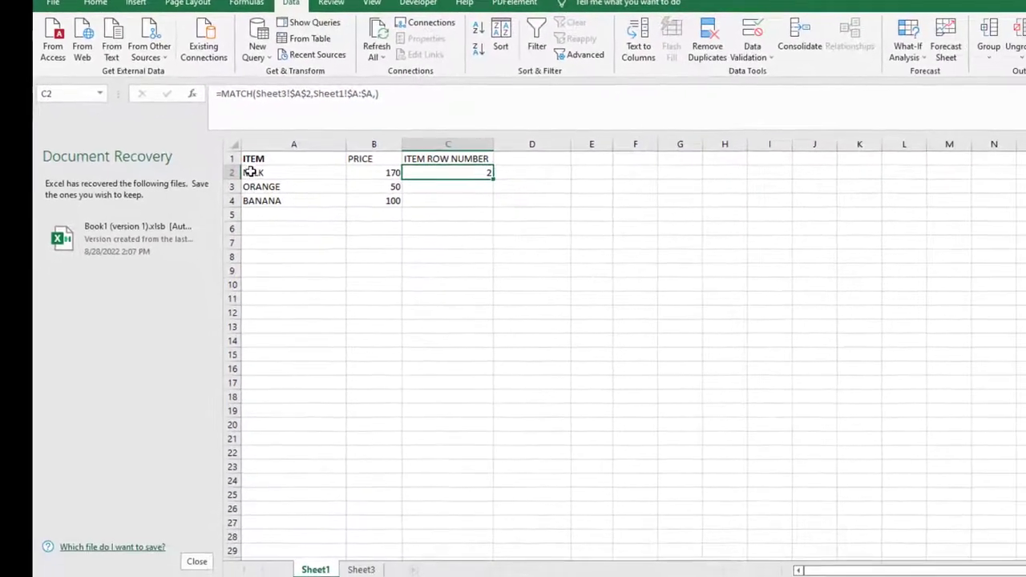
pyautogui.click(251, 172)
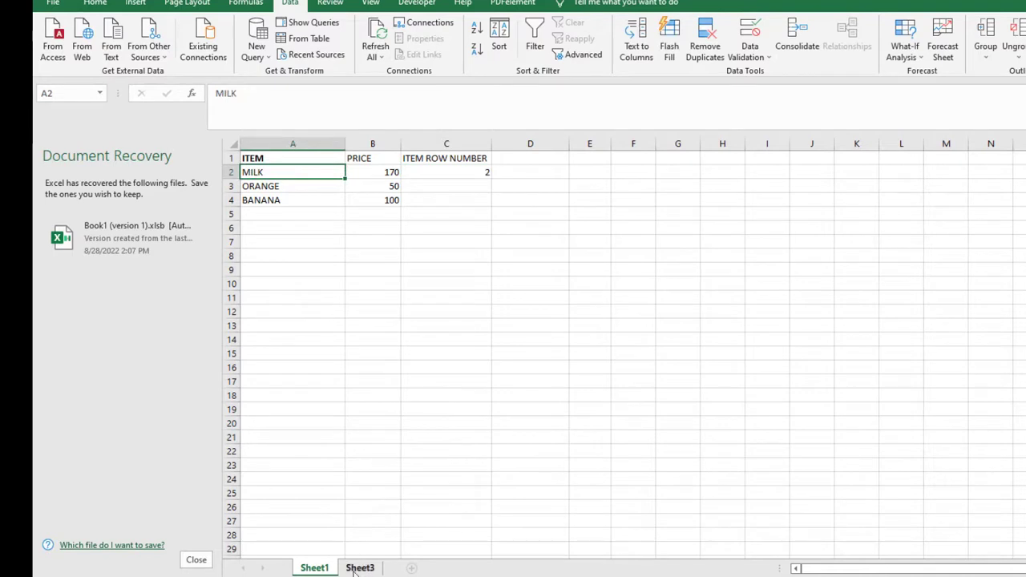
pyautogui.click(358, 568)
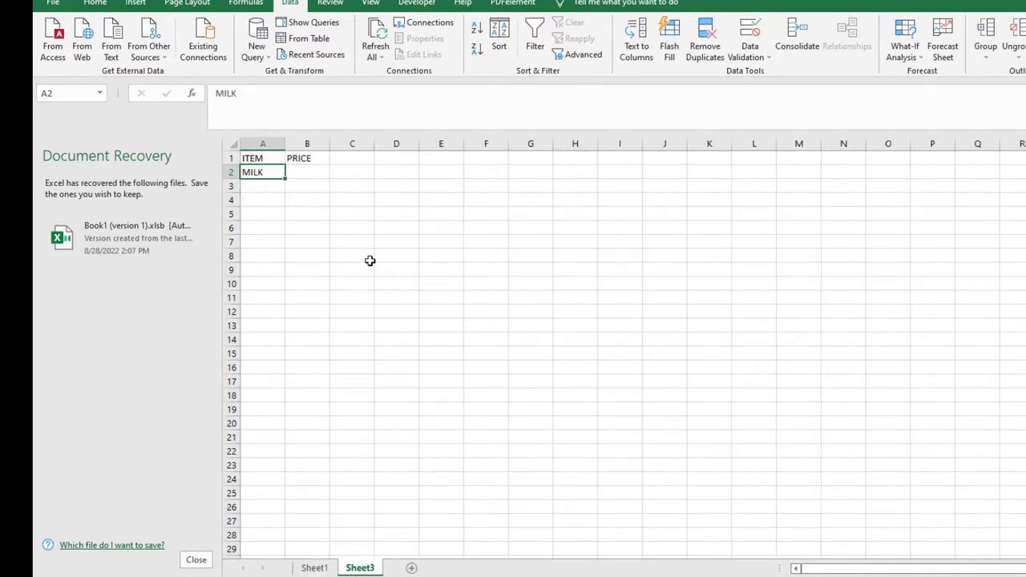
pyautogui.write('ORANGE')
pyautogui.press('Return')
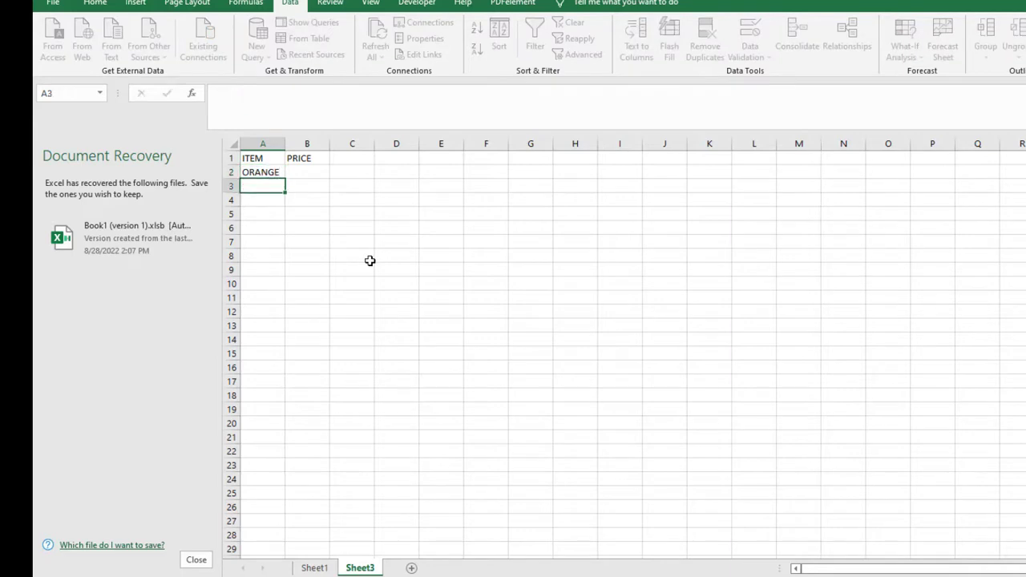
# - Check the ITEM ROW NUMBER result on Sheet1 and review the MATCH formula in C2
pyautogui.click(314, 568)
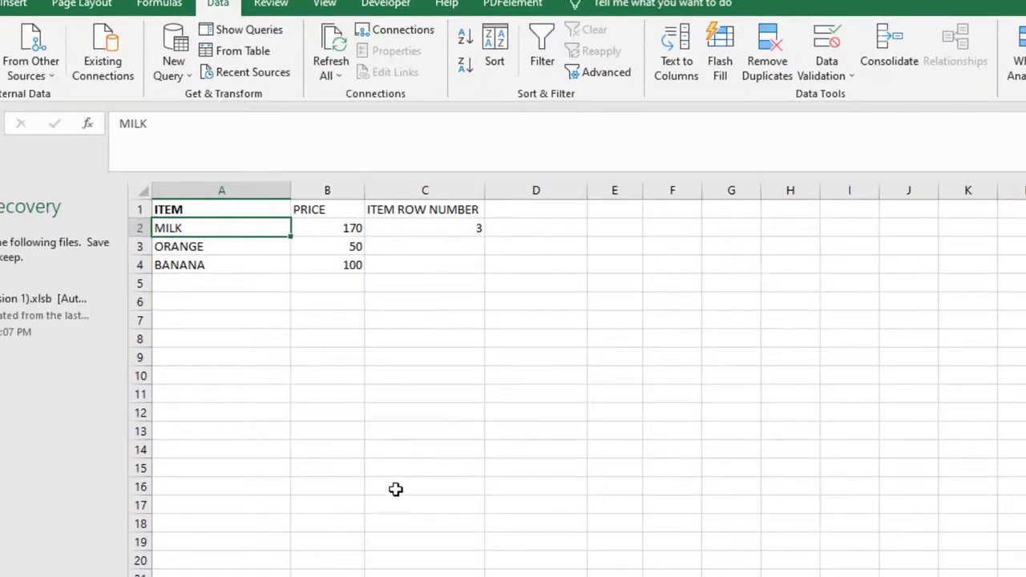
pyautogui.doubleClick(468, 225)
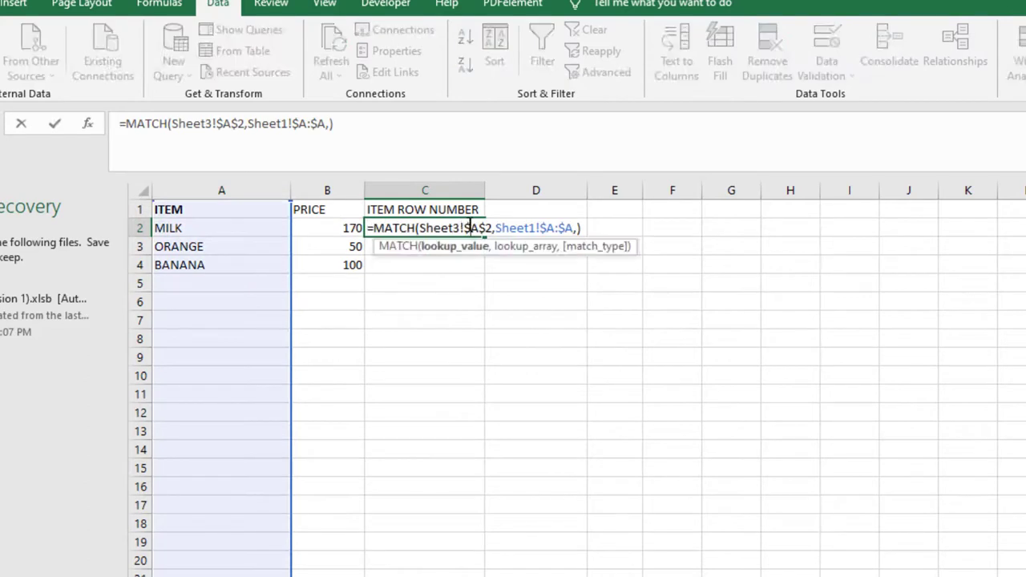
pyautogui.press('Escape')
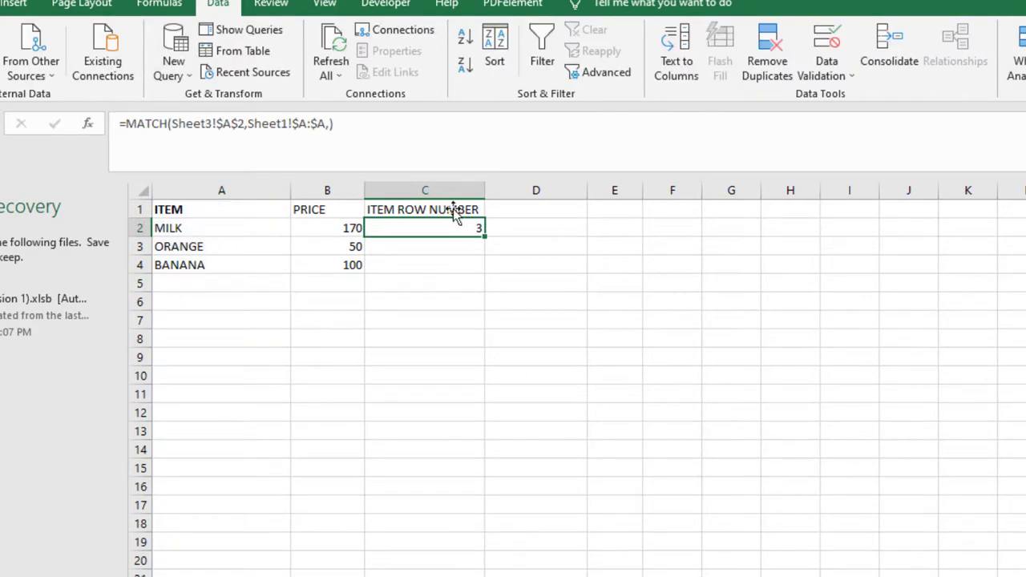
# - Enter the header ITEM PRICE in cell D1 of Sheet1
pyautogui.click(532, 208)
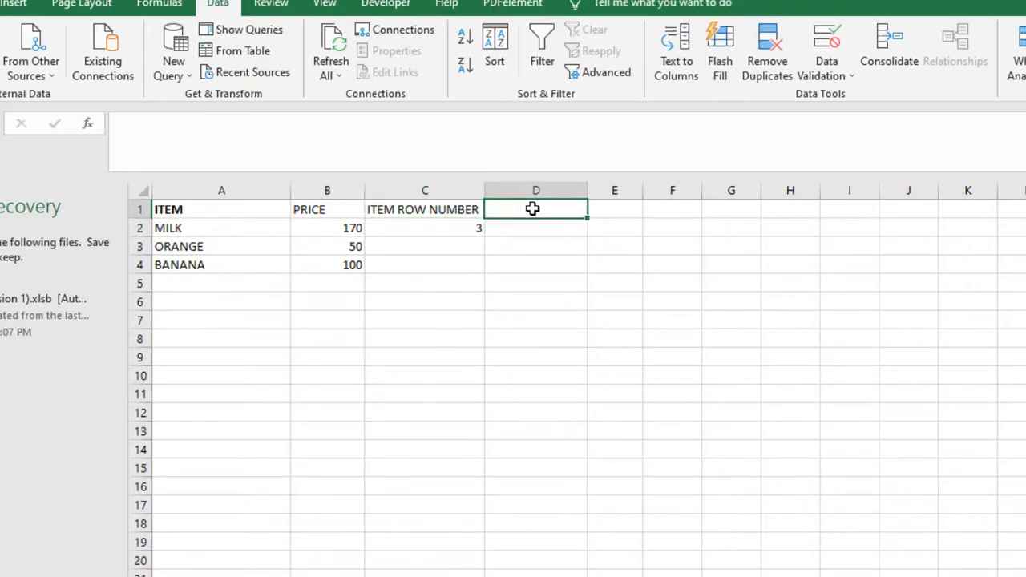
pyautogui.write('I')
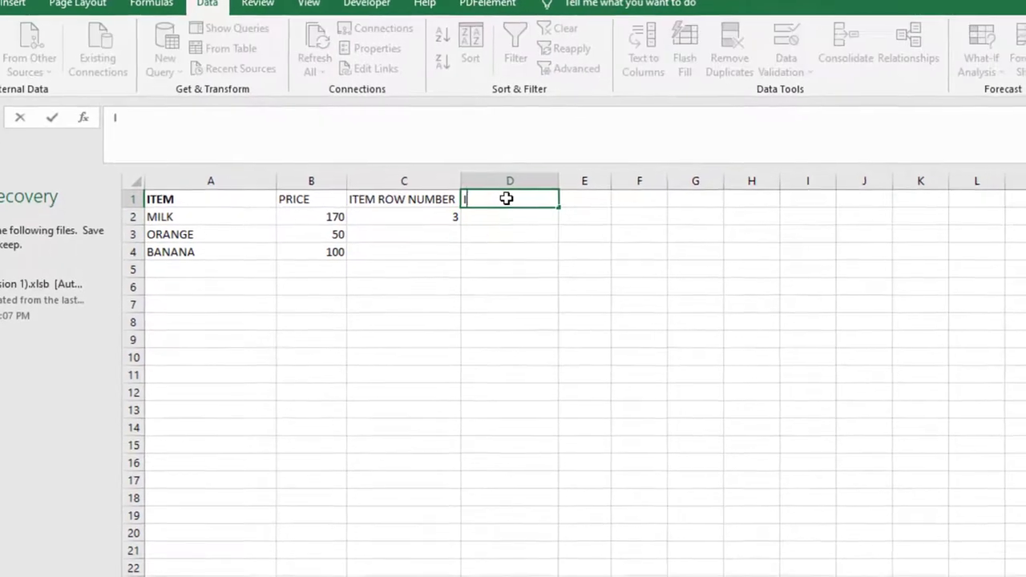
pyautogui.write('TEM P')
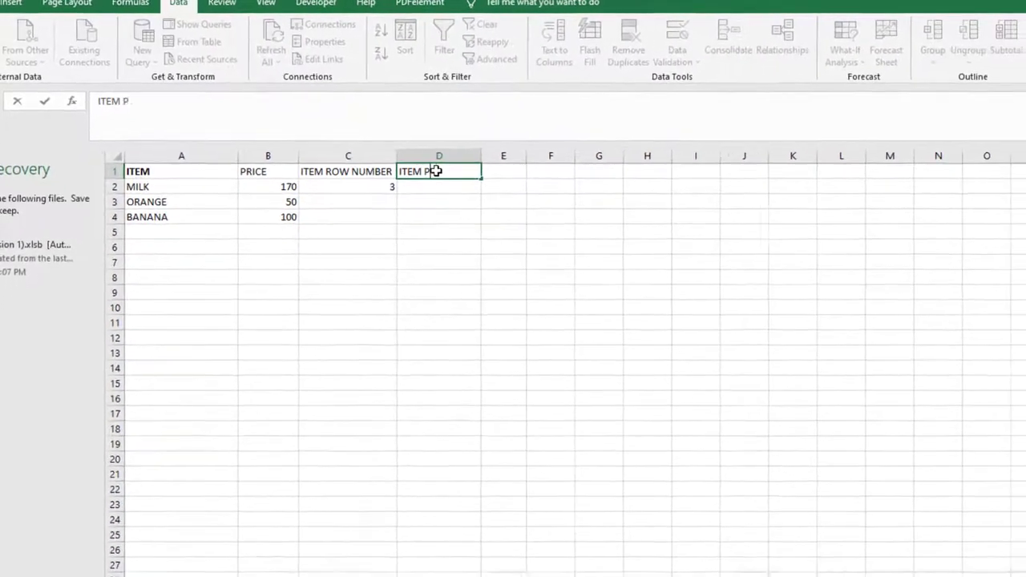
pyautogui.write('RICE')
pyautogui.press('Return')
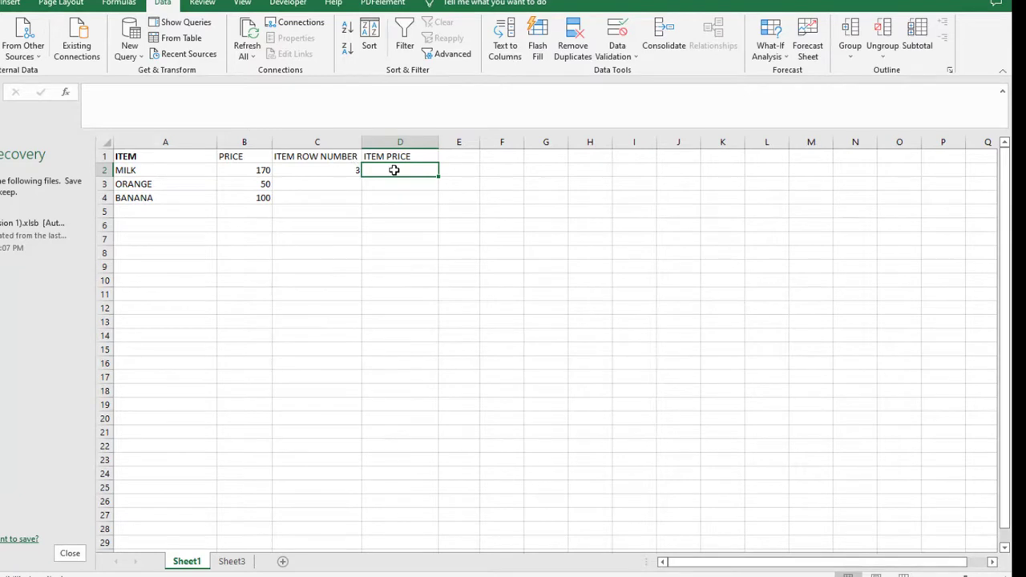
# - Start a MATCH formula in D2 of Sheet1 with the PRICE header cell Sheet3!B1 as the lookup value
pyautogui.write('=MATCH(')
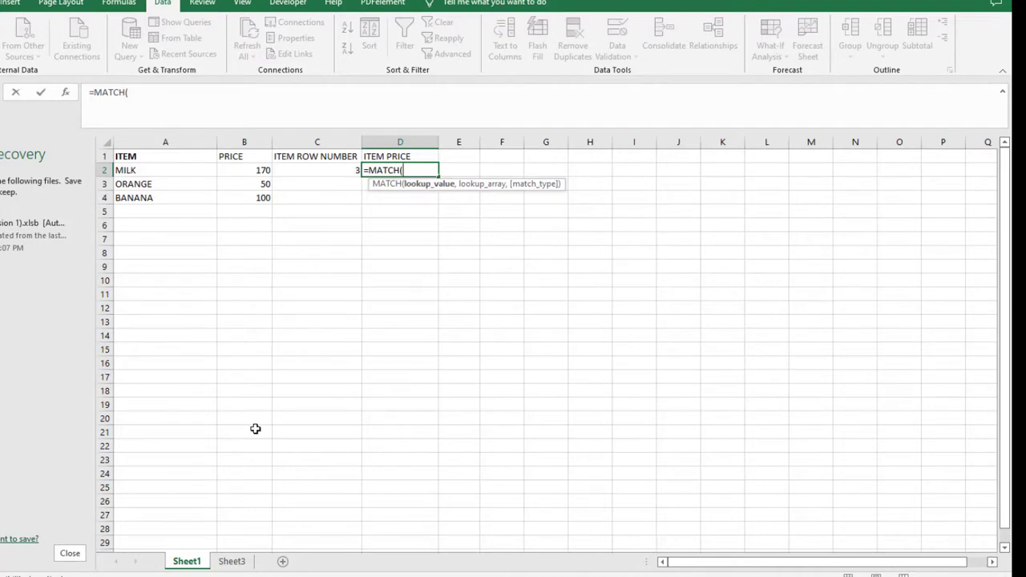
pyautogui.click(232, 562)
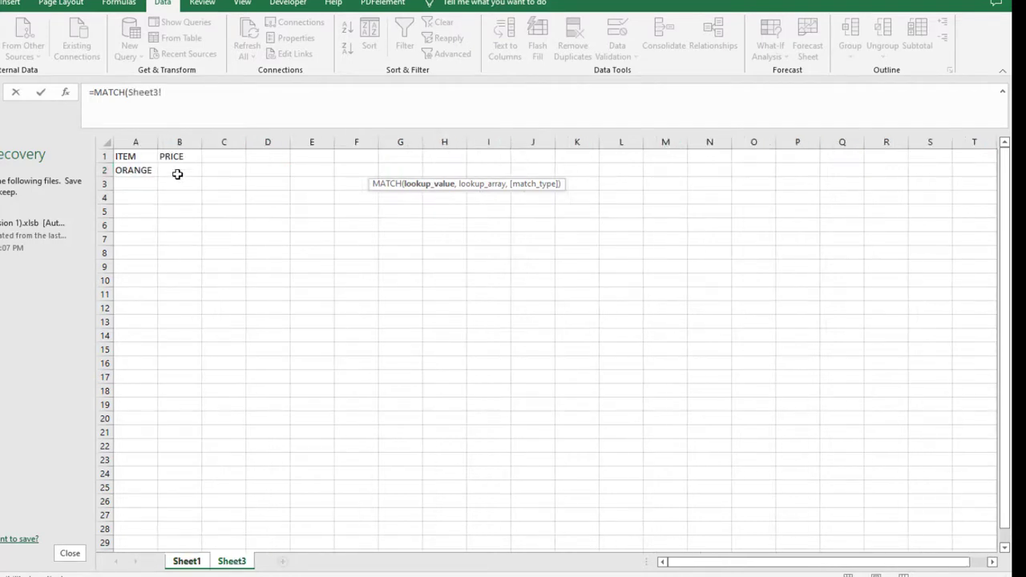
pyautogui.click(177, 156)
pyautogui.write(',')
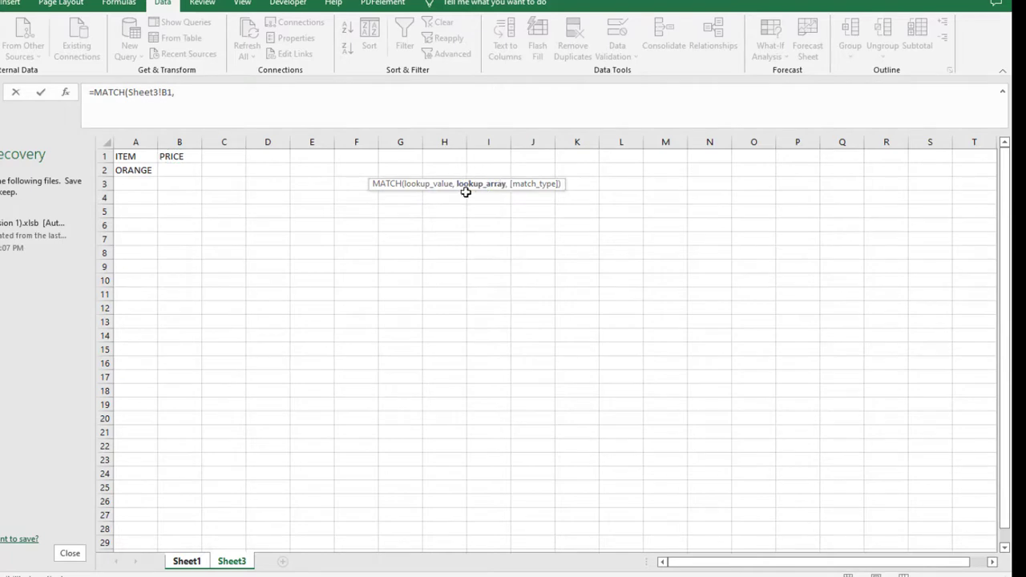
# - Complete the D2 MATCH formula with the absolute range Sheet1!$A$1:$B$1 as the lookup array and an empty match type argument
pyautogui.click(185, 561)
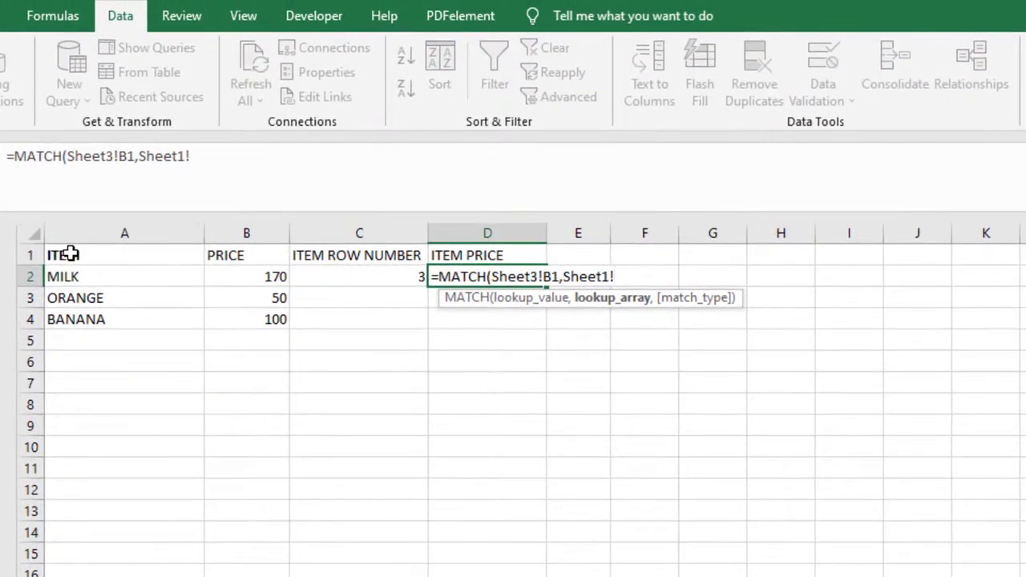
pyautogui.moveTo(70, 255); pyautogui.dragTo(238, 255)
pyautogui.press('F4')
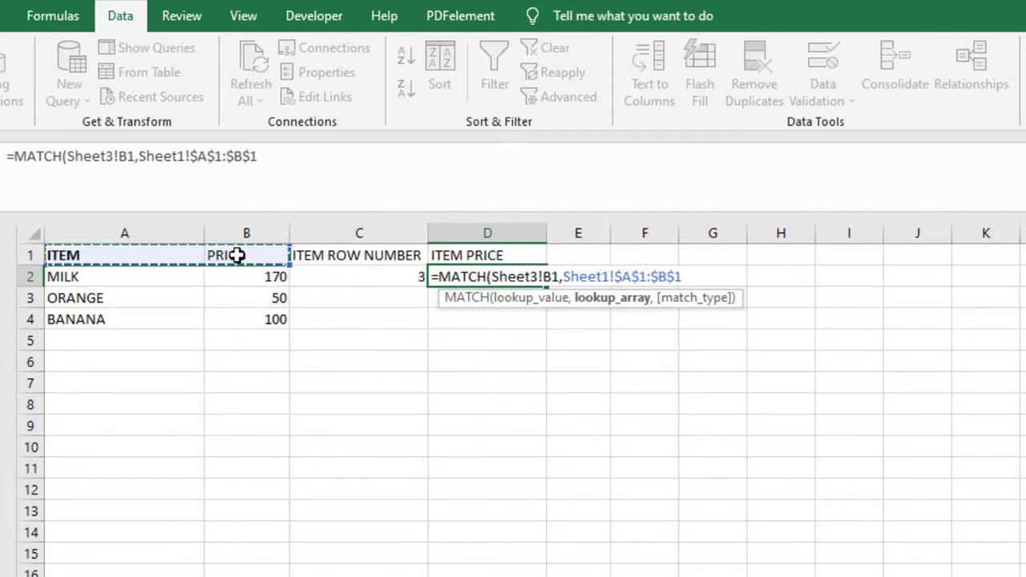
pyautogui.write(',')
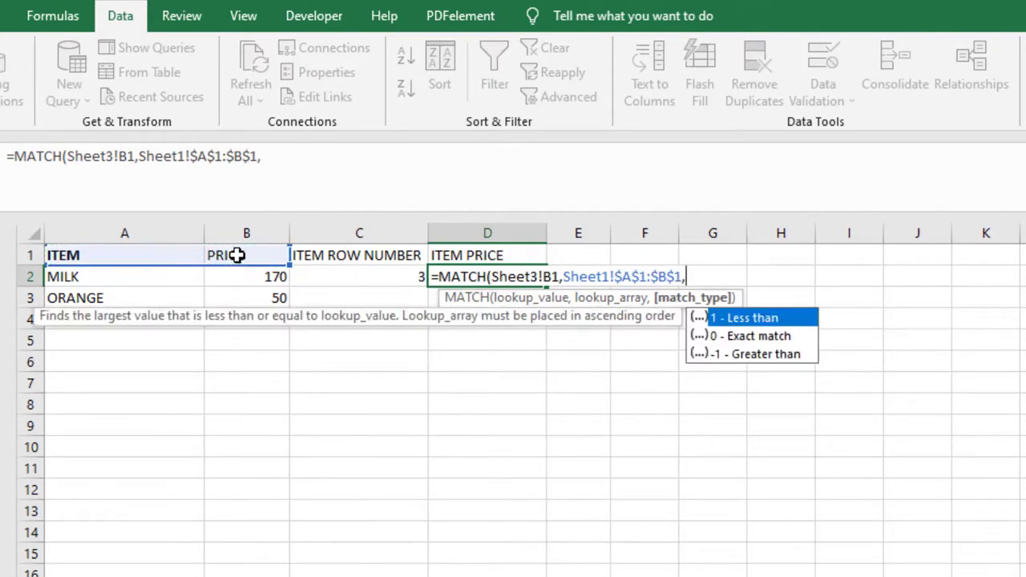
pyautogui.press('Down')
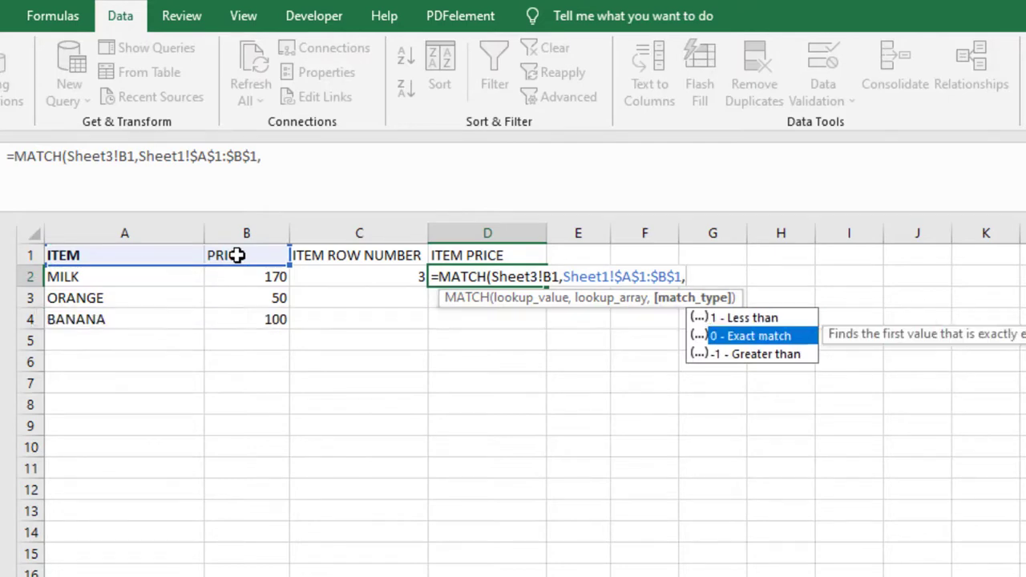
pyautogui.press('Return')
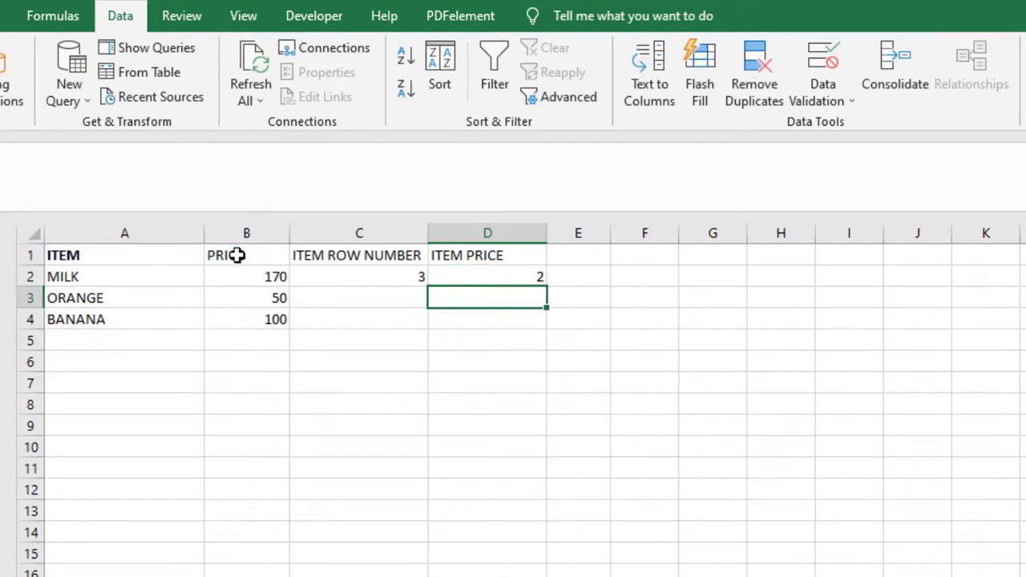
# - Review the MATCH formulas and results under ITEM ROW NUMBER in C2 and ITEM PRICE in D2
pyautogui.click(487, 275)
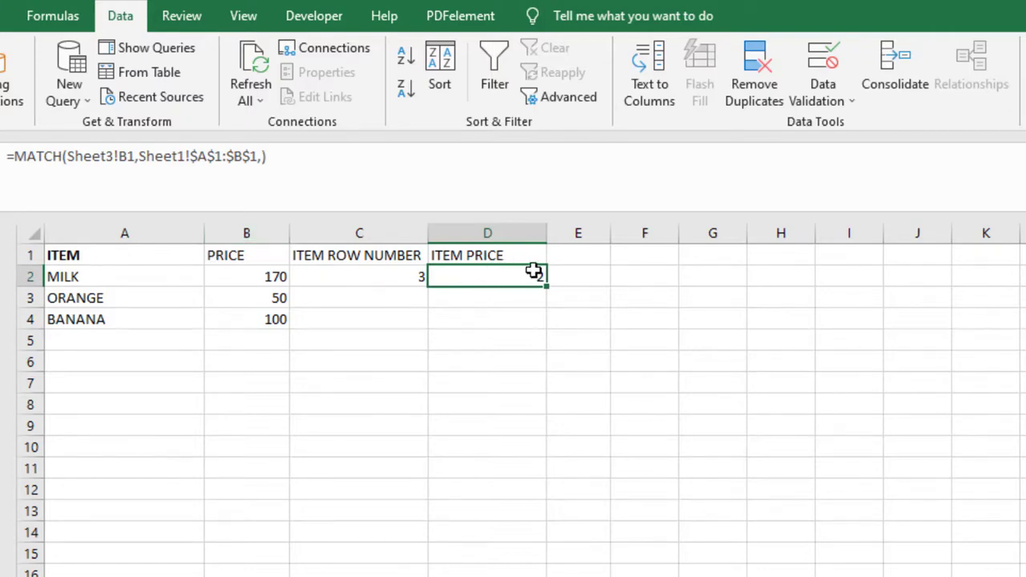
pyautogui.click(578, 255)
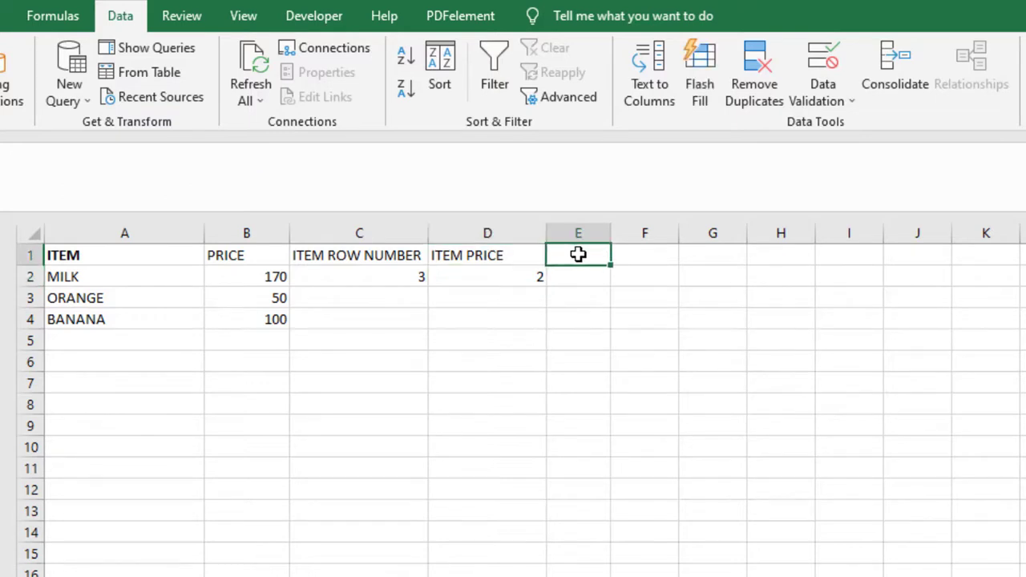
pyautogui.click(439, 274)
pyautogui.click(371, 274)
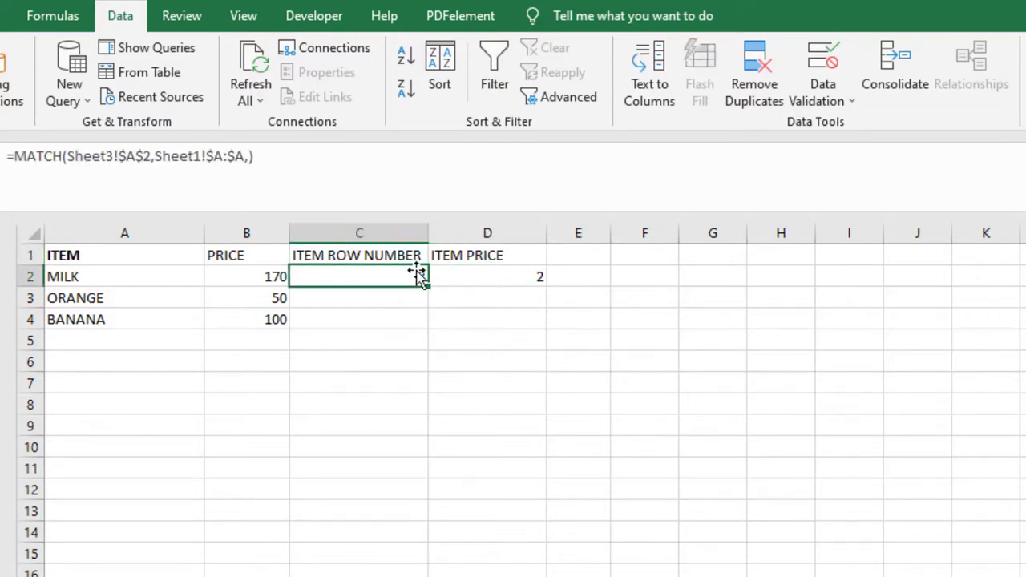
pyautogui.click(468, 270)
pyautogui.click(370, 274)
pyautogui.click(487, 277)
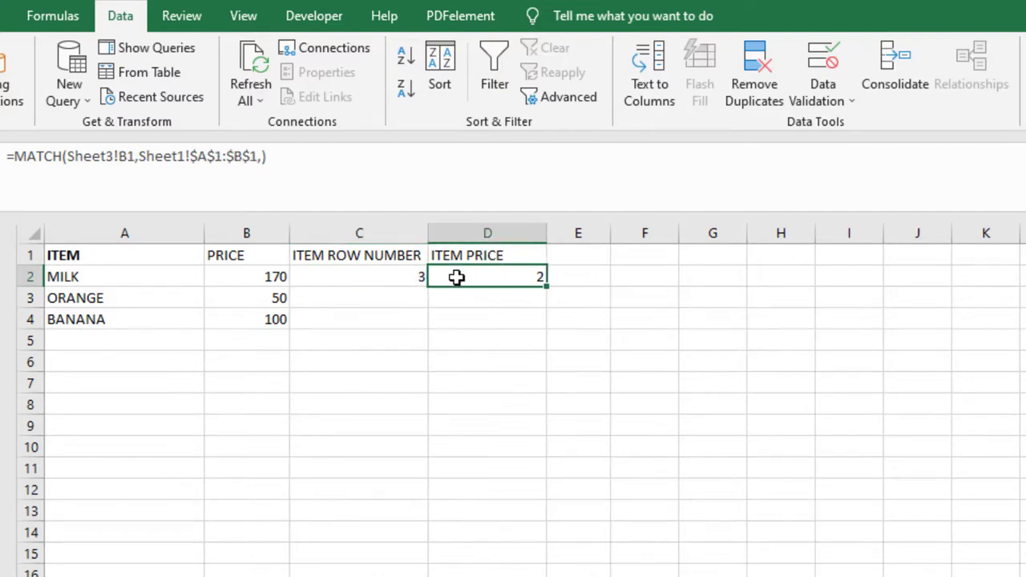
pyautogui.click(378, 274)
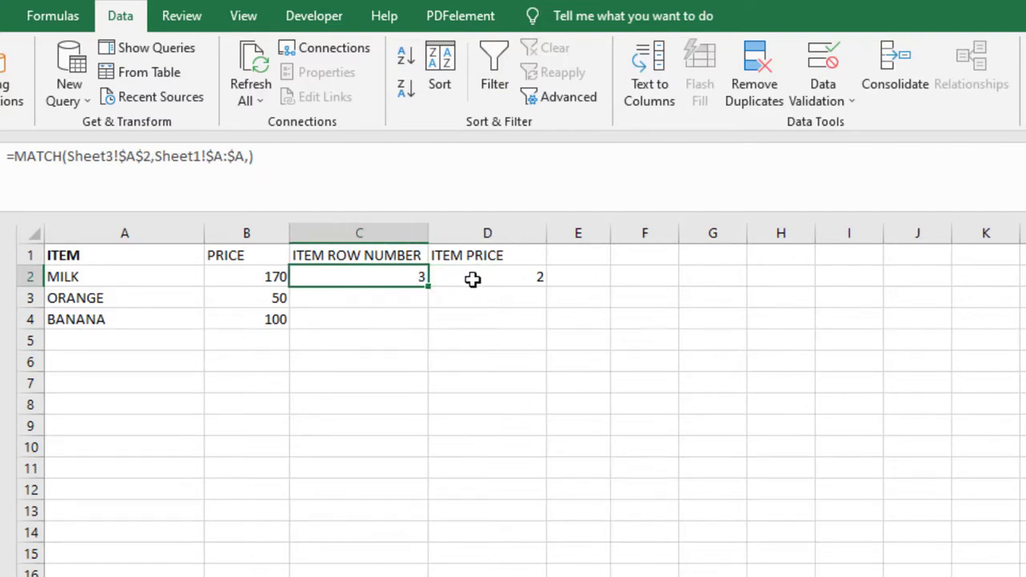
pyautogui.click(499, 279)
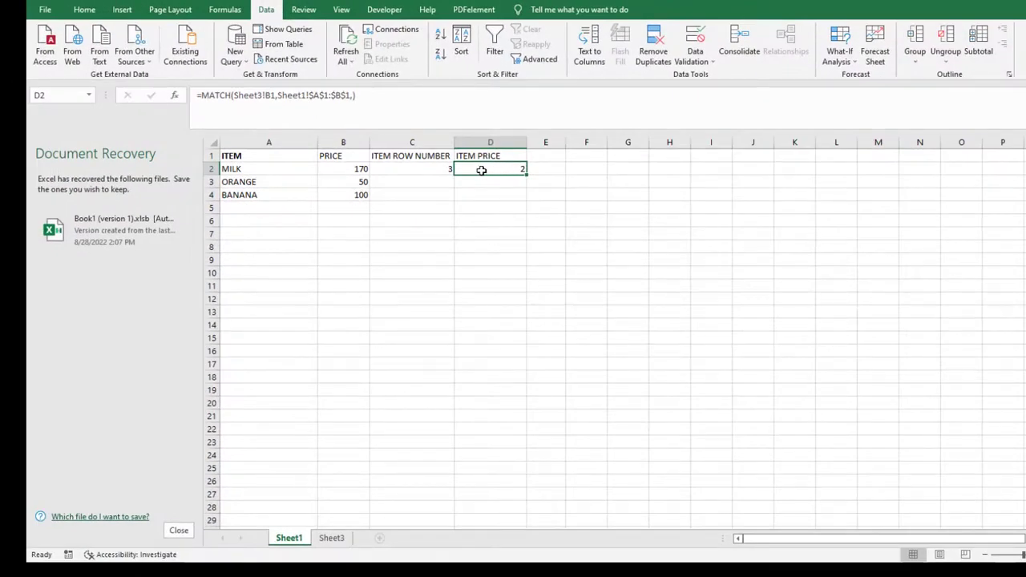
# - Start an INDEX formula in the PRICE cell B2 of Sheet3 with columns Sheet1!A:B as the array
pyautogui.click(331, 538)
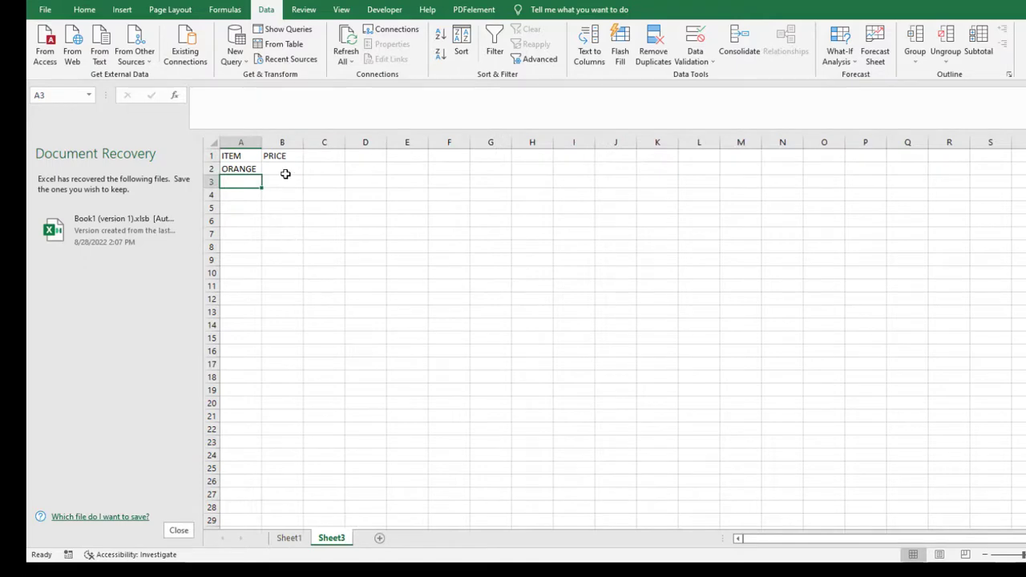
pyautogui.click(285, 174)
pyautogui.doubleClick(285, 174)
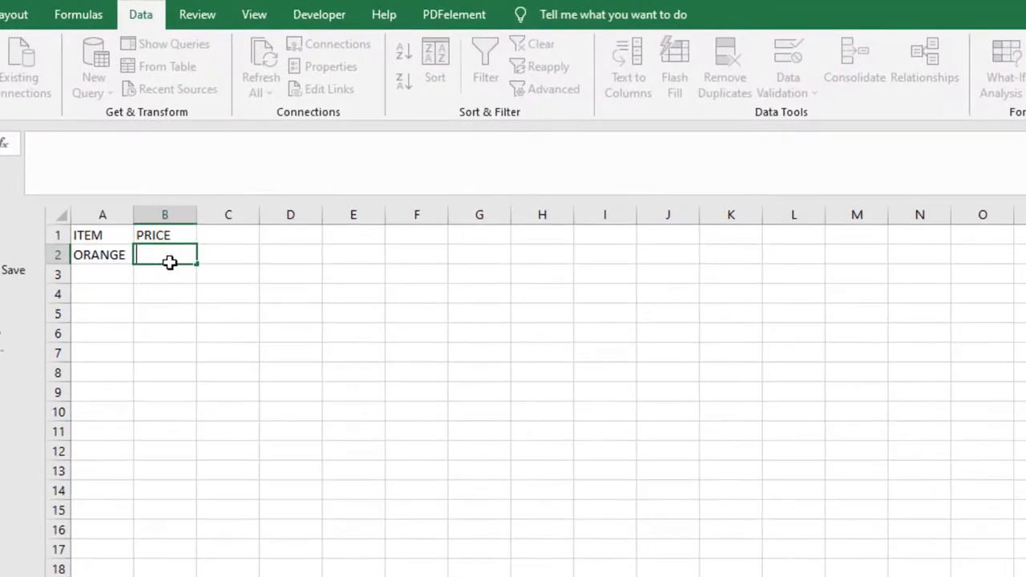
pyautogui.write('=INDEX(')
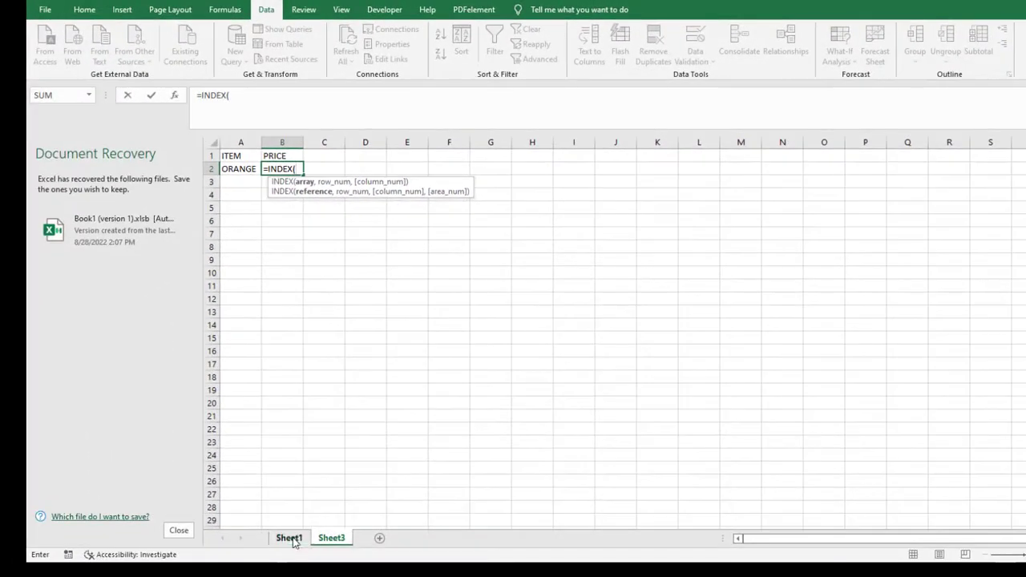
pyautogui.click(292, 539)
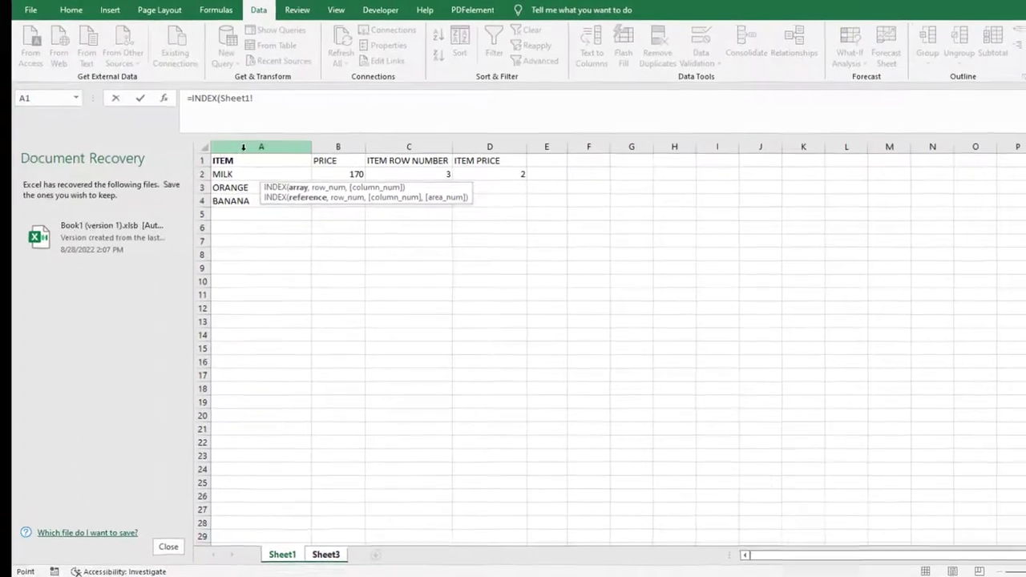
pyautogui.moveTo(257, 143); pyautogui.dragTo(330, 147)
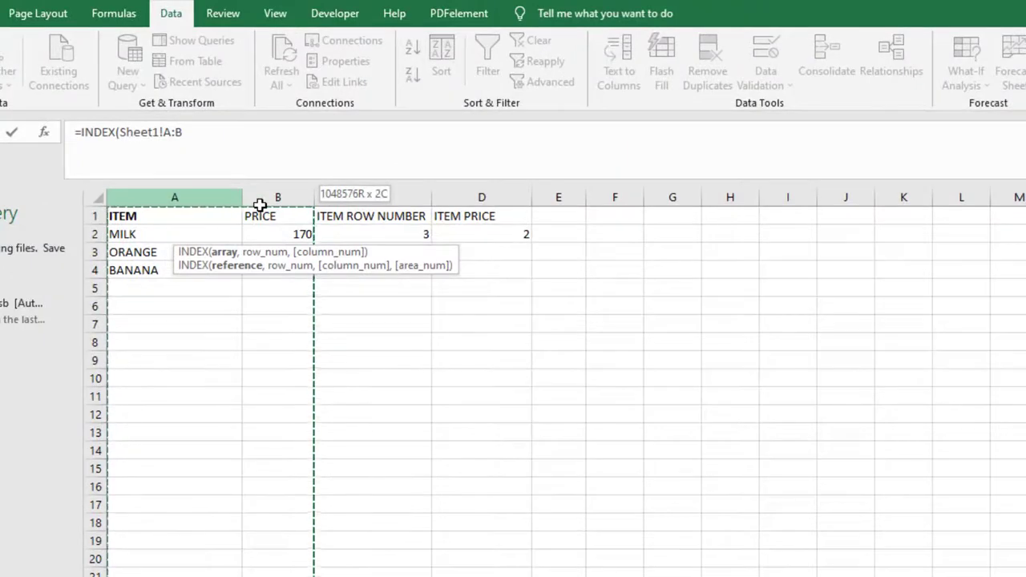
pyautogui.moveTo(260, 205); pyautogui.dragTo(259, 205)
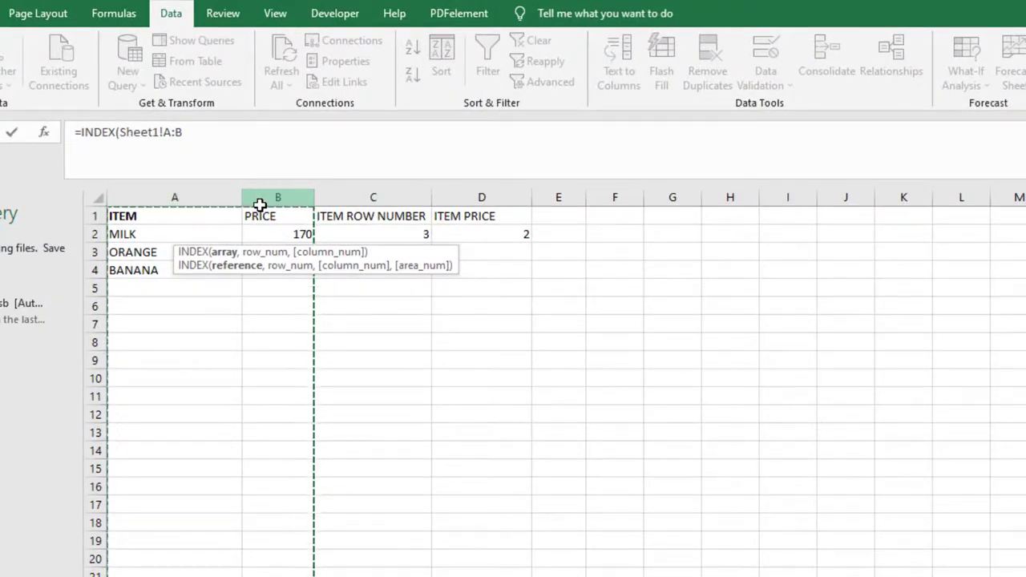
pyautogui.write(',')
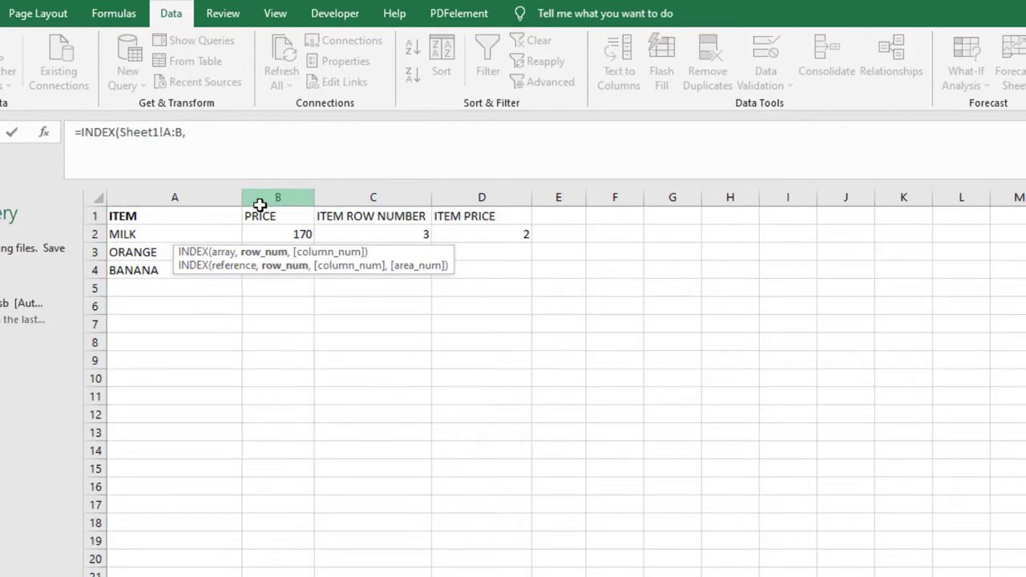
# - Complete the INDEX formula with Sheet1!C2 as the row number and Sheet1!D2 as the column number
pyautogui.click(372, 232)
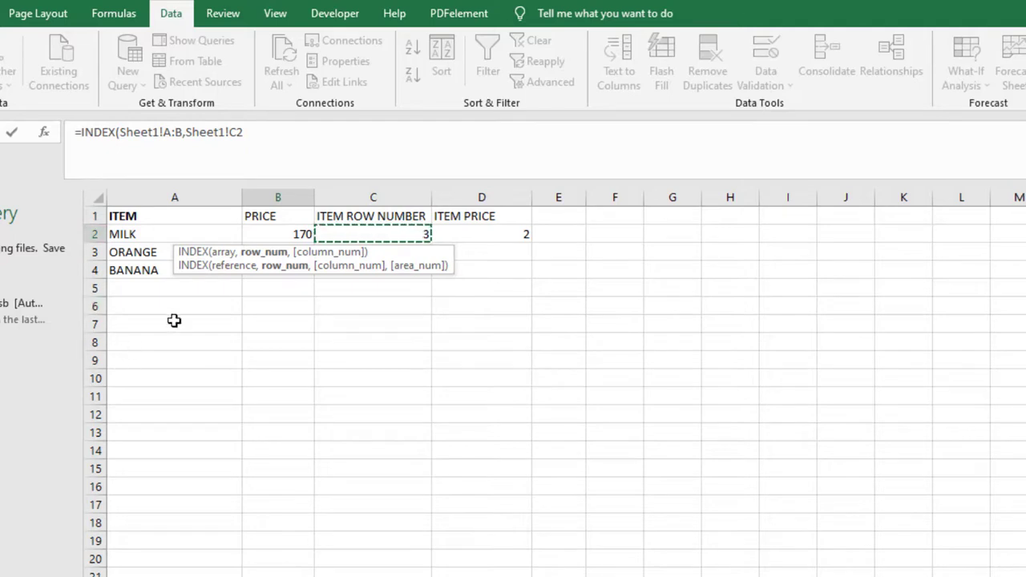
pyautogui.write(',')
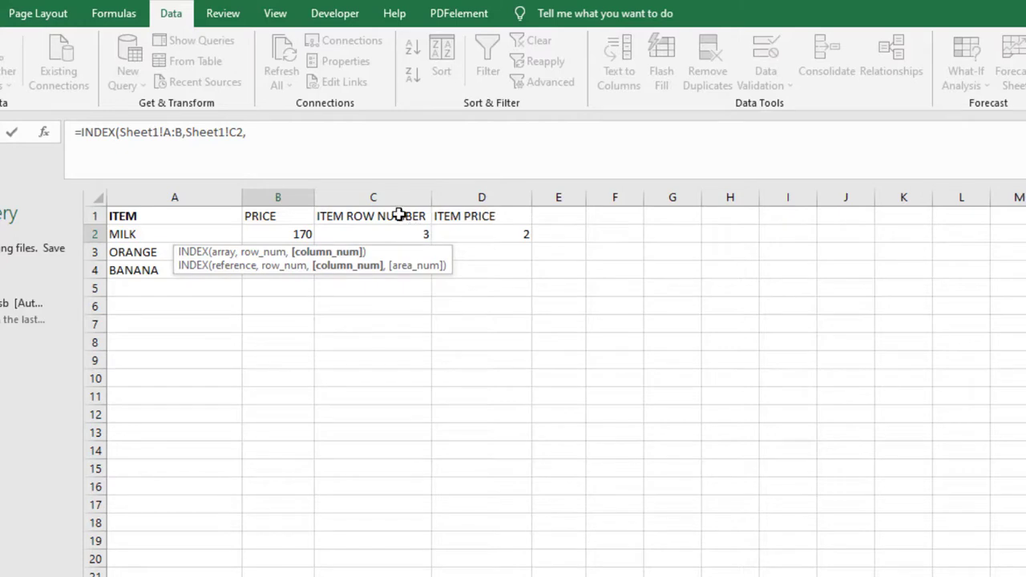
pyautogui.click(467, 229)
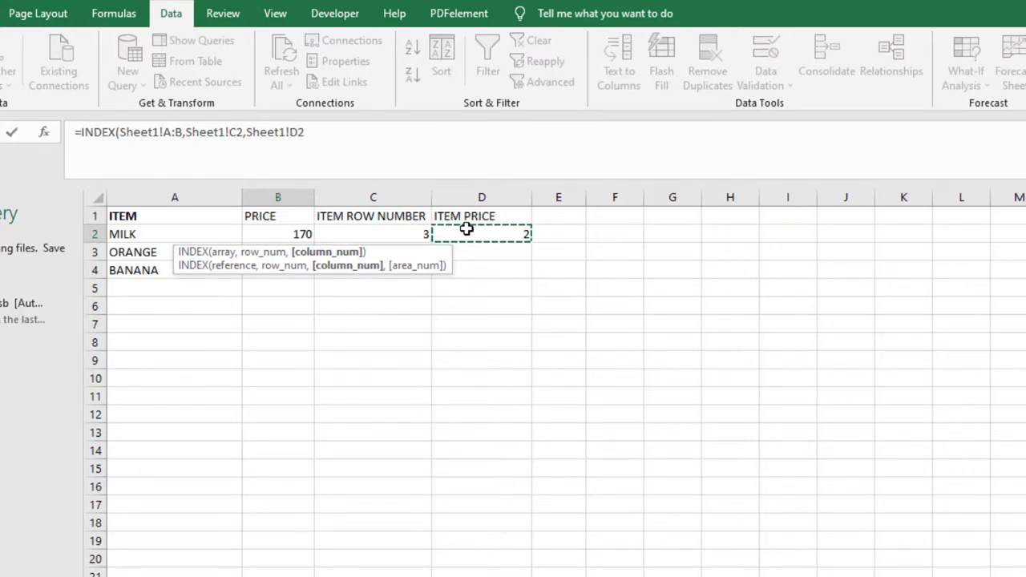
pyautogui.press('Return')
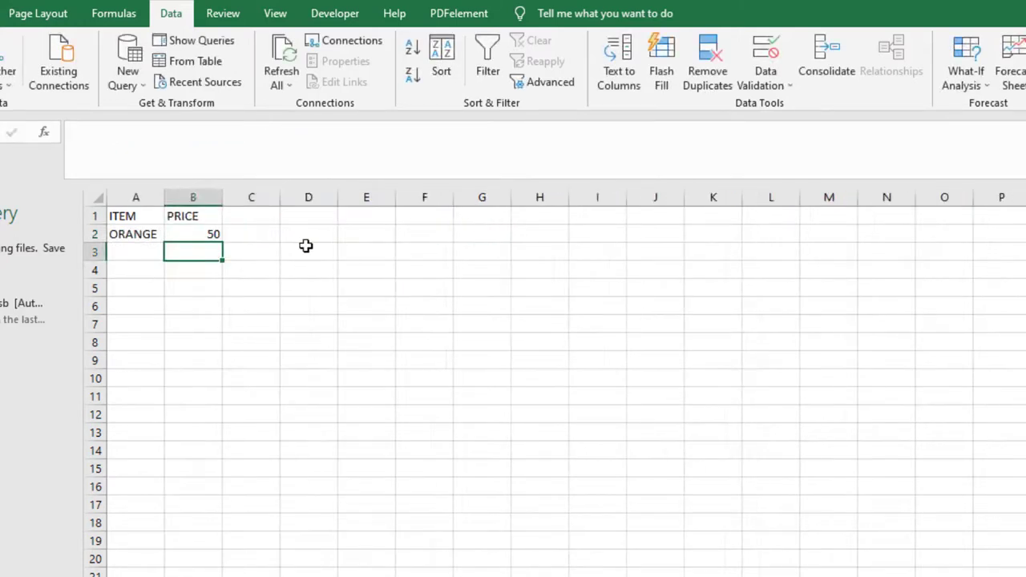
# - Compare the item and its returned price in row 2 of Sheet3 with the price list on Sheet1
pyautogui.click(200, 234)
pyautogui.click(136, 234)
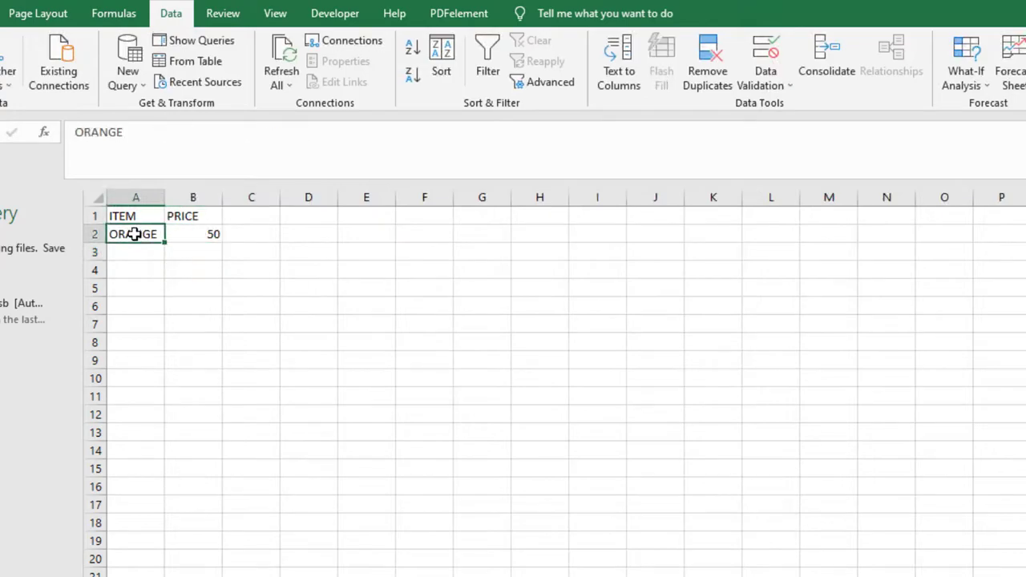
pyautogui.click(201, 233)
pyautogui.click(144, 234)
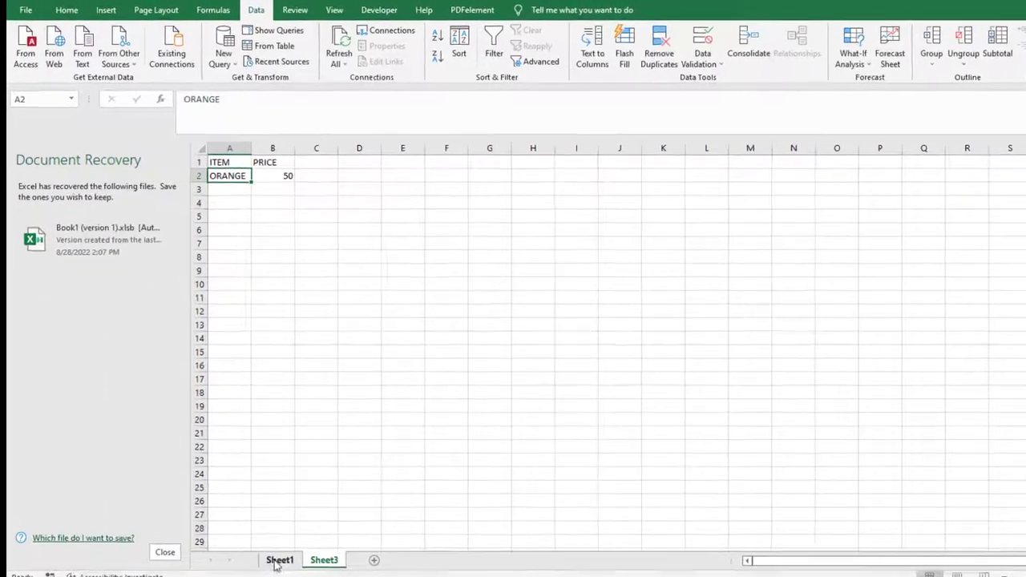
pyautogui.click(277, 567)
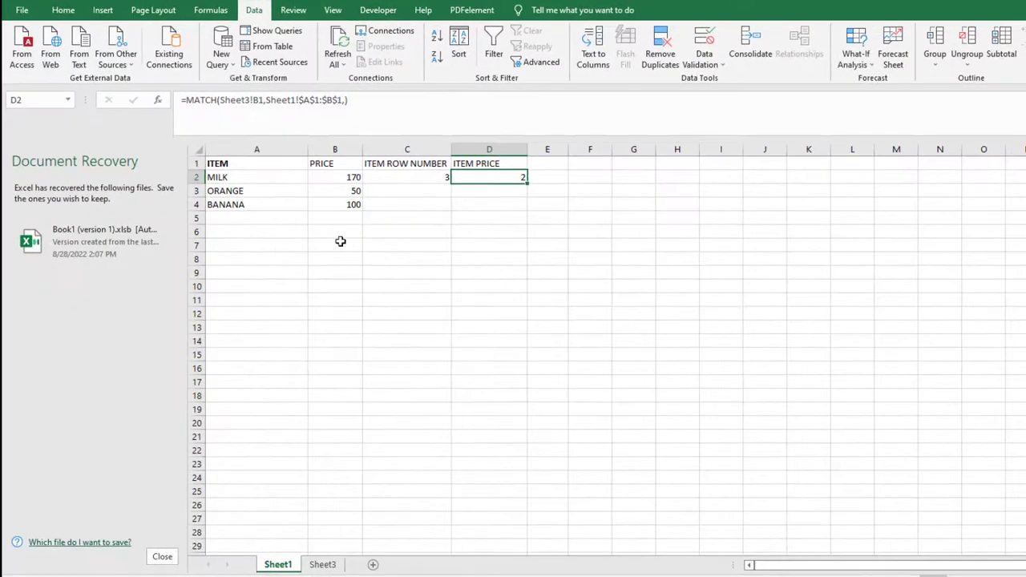
# - Change the lookup item in cell A2 of Sheet3 to MILK
pyautogui.click(323, 564)
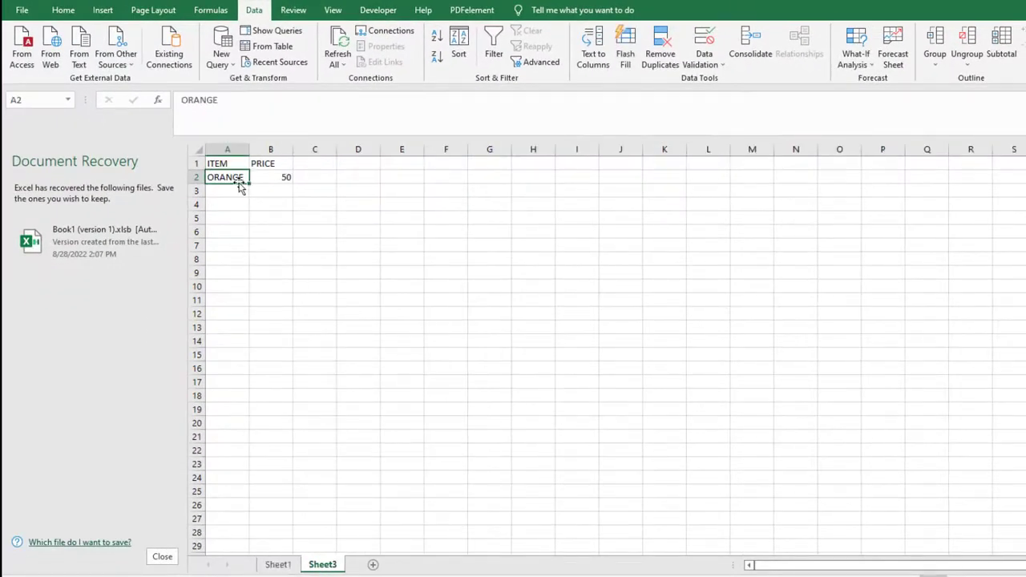
pyautogui.write('MILK')
pyautogui.press('Return')
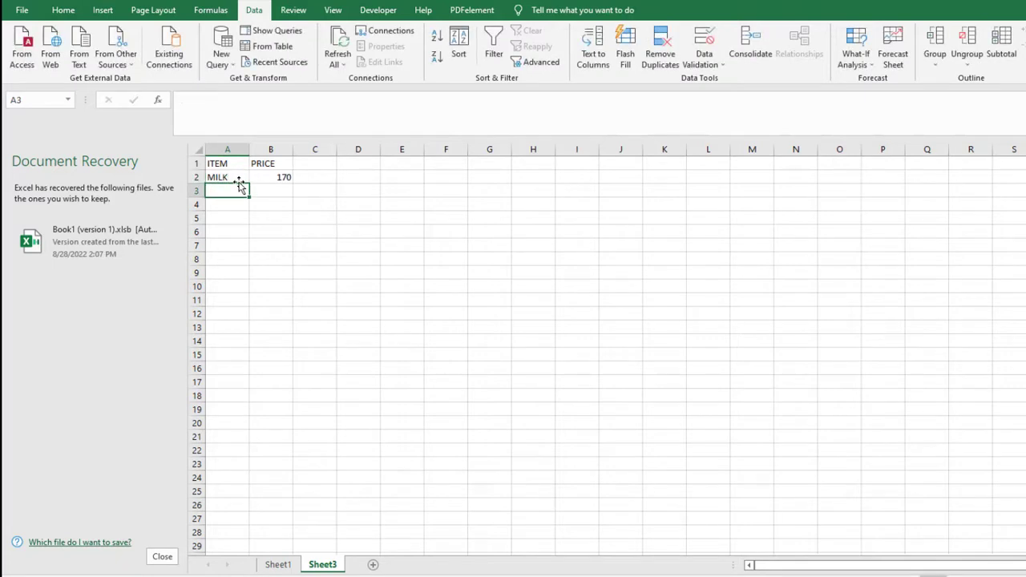
# - Open data validation for the ITEM cell A2 of Sheet3 and set the allowed values to List
pyautogui.click(234, 174)
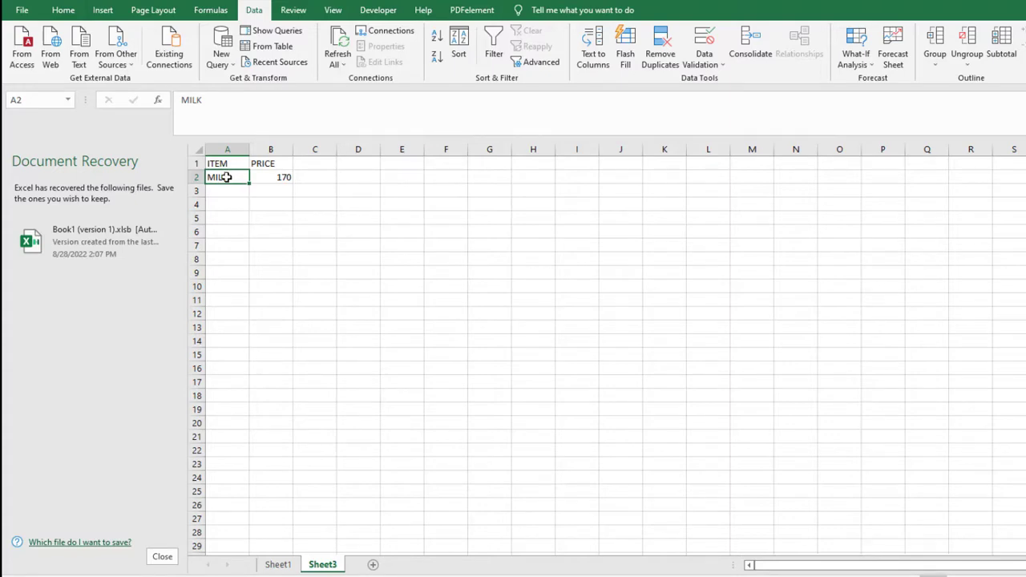
pyautogui.click(715, 56)
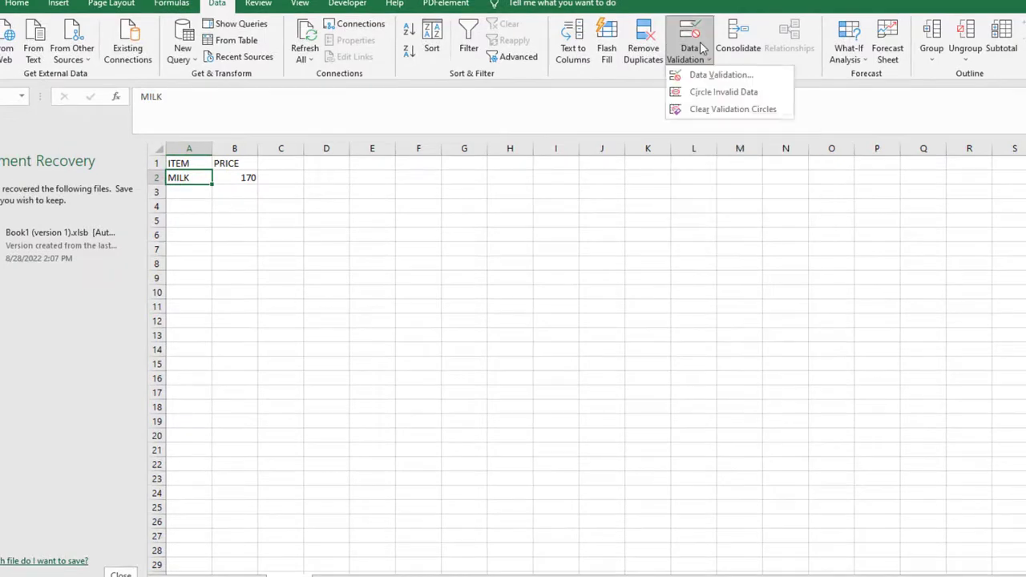
pyautogui.click(703, 75)
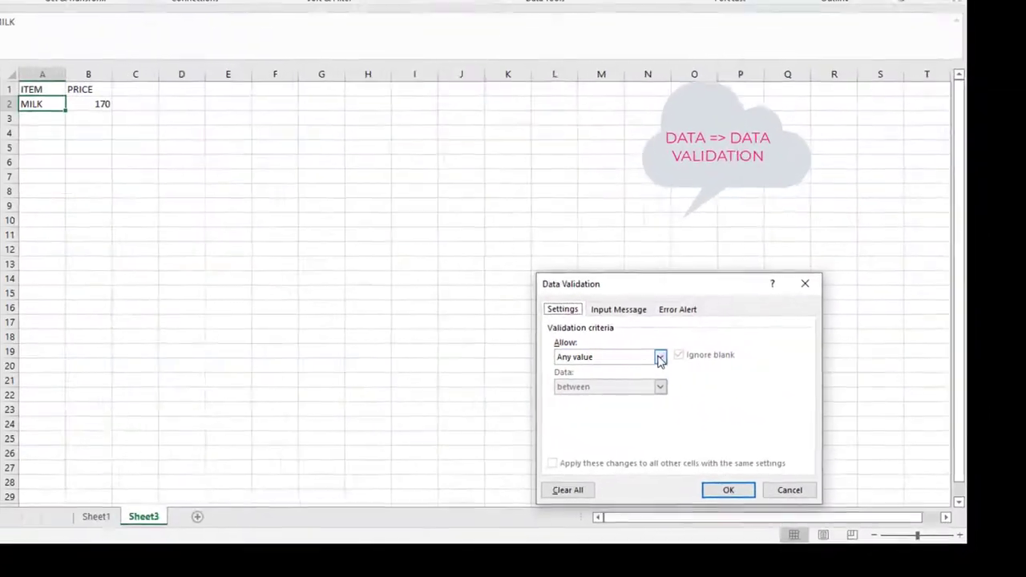
pyautogui.click(660, 359)
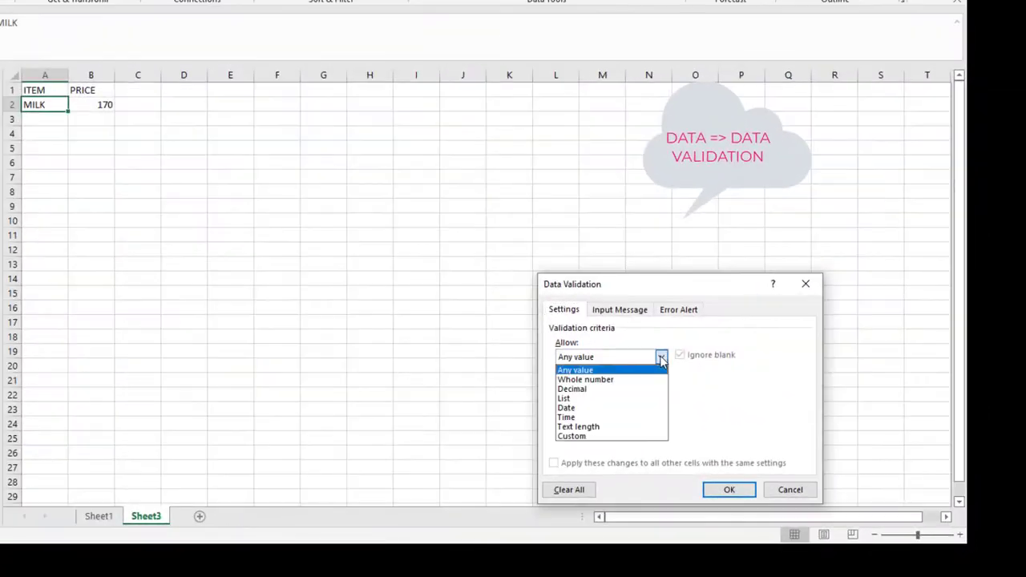
pyautogui.click(603, 399)
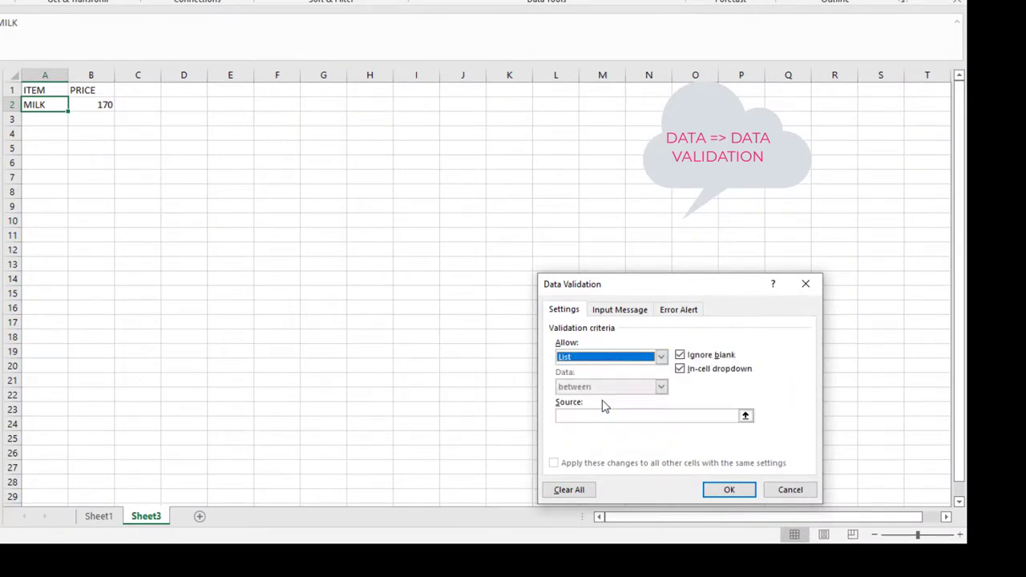
# - Use the item names in Sheet1!$A$2:$A$4 as the list source and apply the validation
pyautogui.click(746, 416)
pyautogui.click(95, 519)
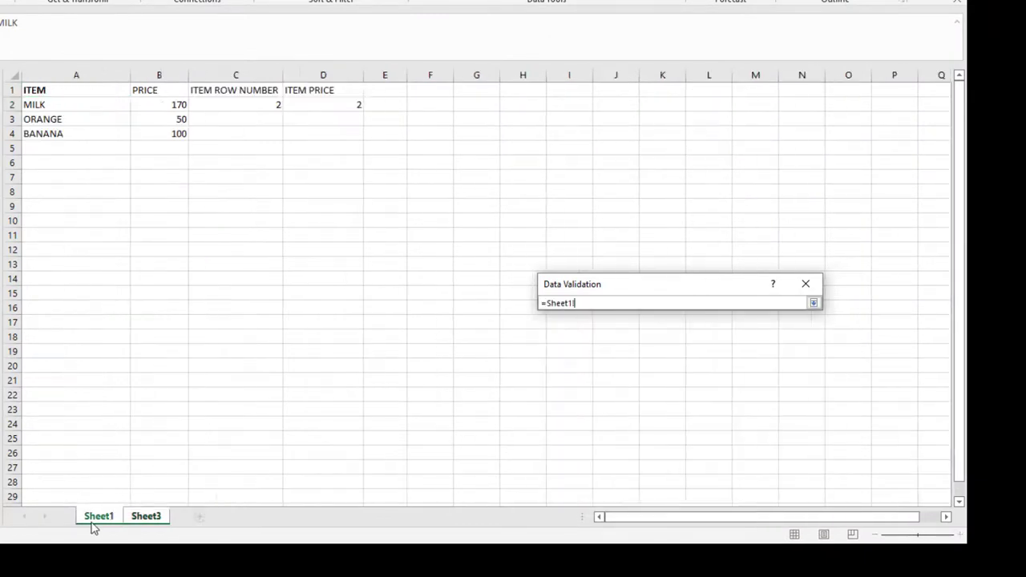
pyautogui.moveTo(64, 105); pyautogui.dragTo(64, 131)
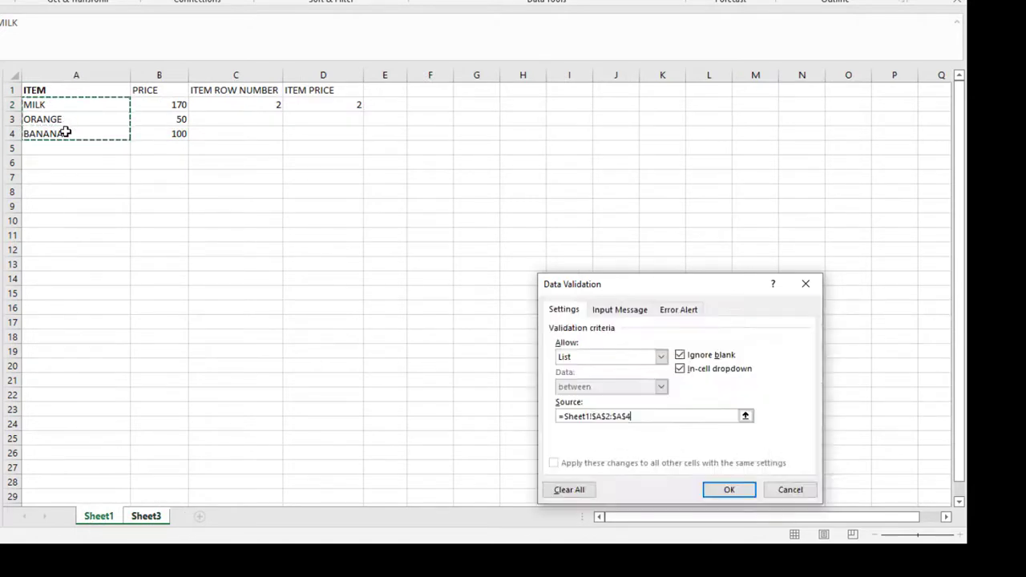
pyautogui.press('Return')
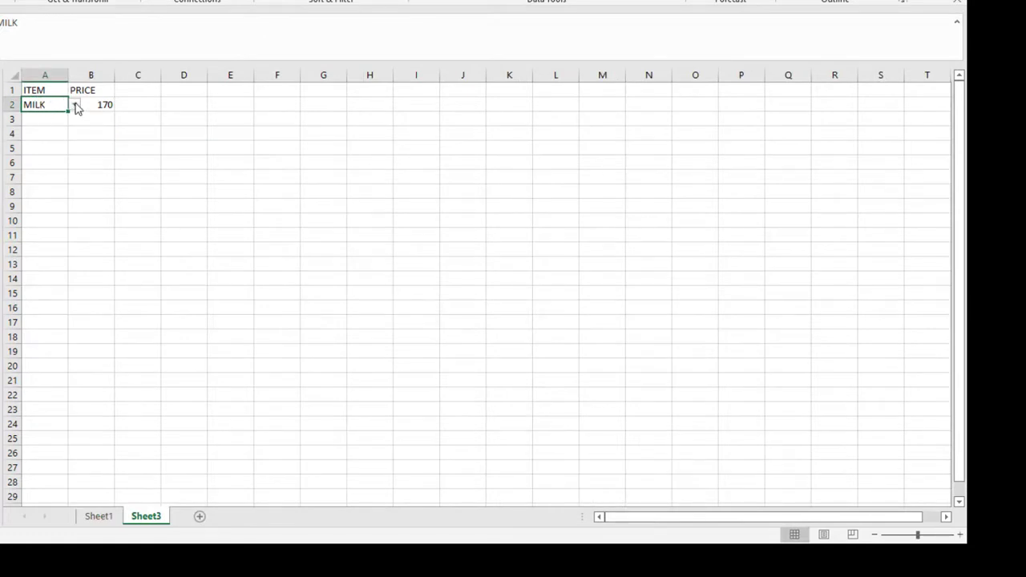
# - Test the drop-down list in cell A2 by choosing ORANGE, BANANA and ORANGE again
pyautogui.click(75, 105)
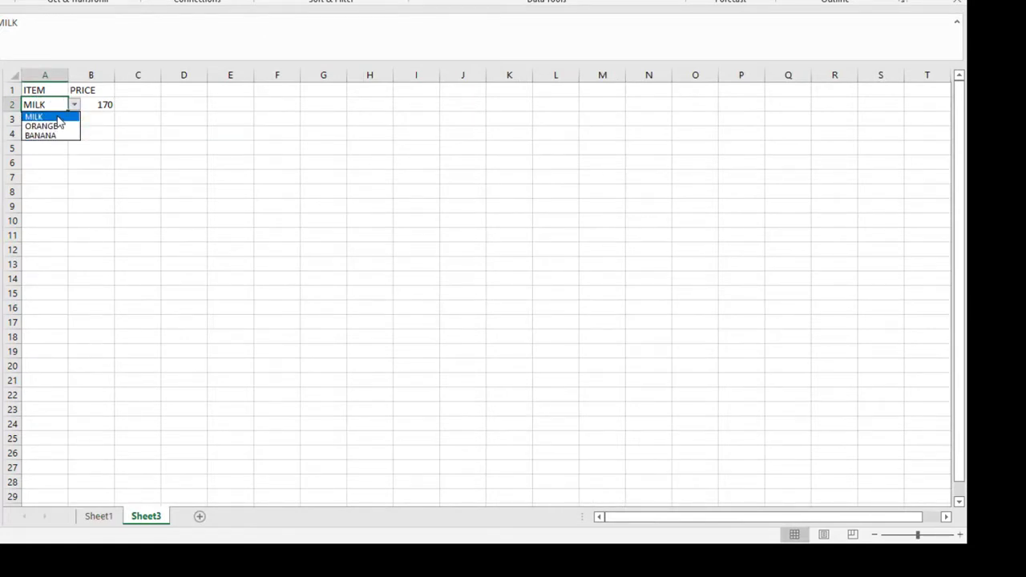
pyautogui.click(53, 125)
pyautogui.click(74, 106)
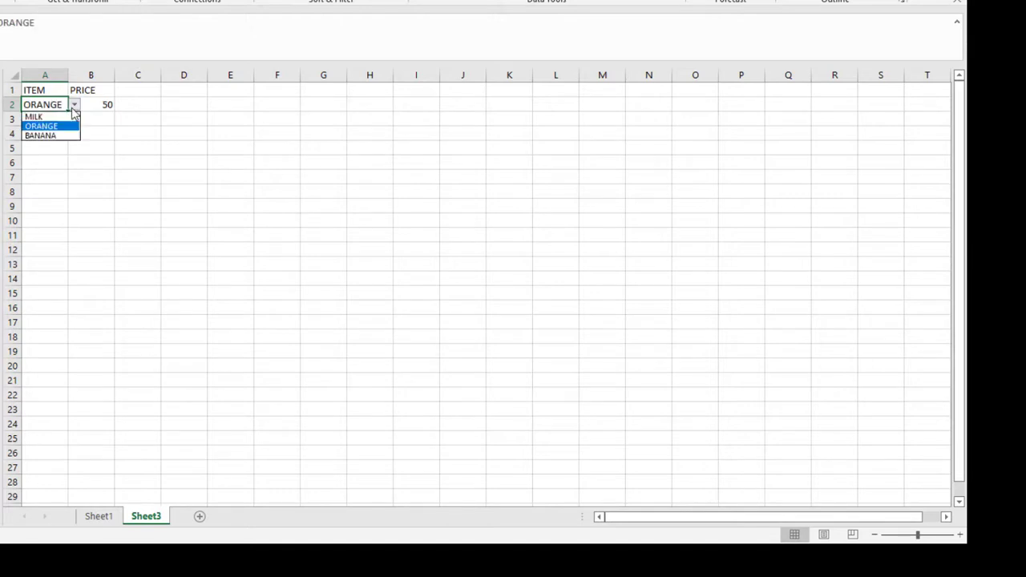
pyautogui.click(52, 136)
pyautogui.click(73, 108)
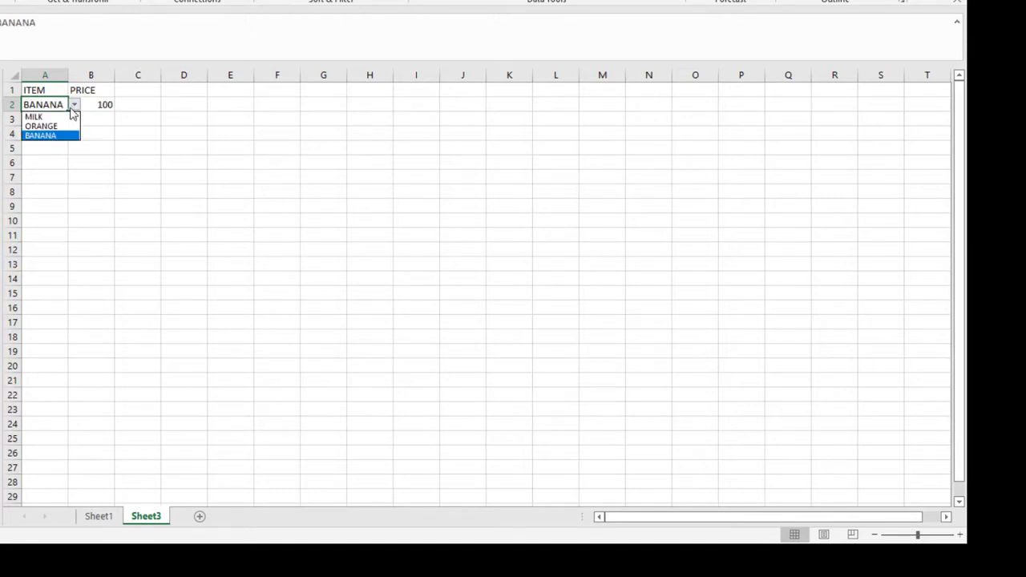
pyautogui.click(53, 126)
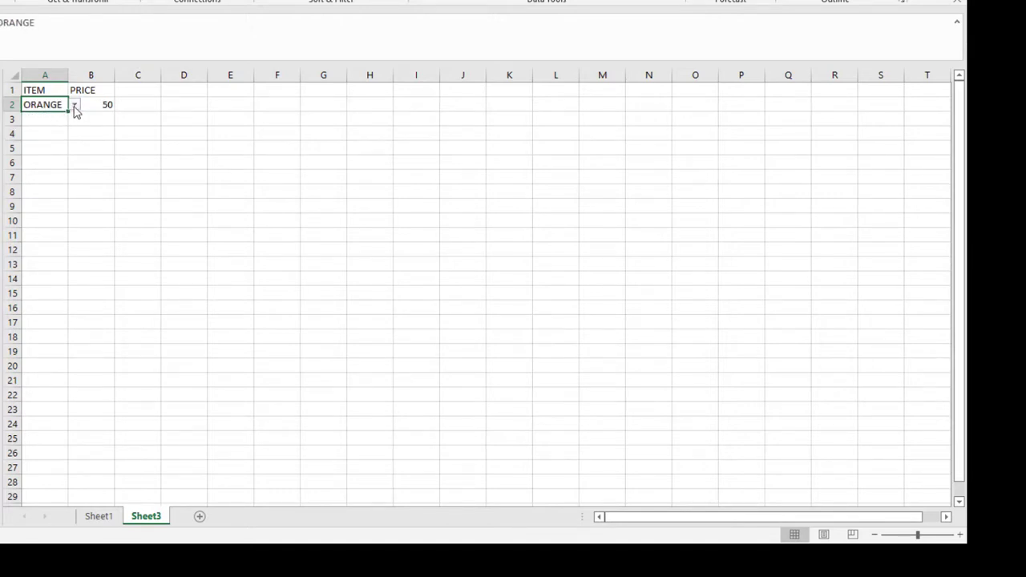
pyautogui.click(87, 105)
pyautogui.click(55, 105)
pyautogui.click(76, 105)
pyautogui.click(75, 105)
pyautogui.click(75, 105)
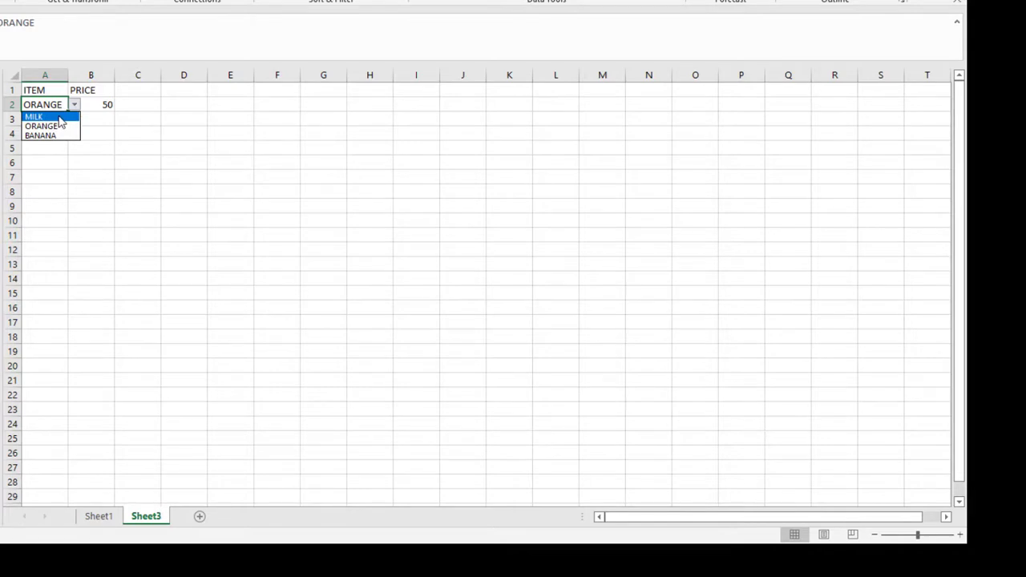
pyautogui.click(74, 104)
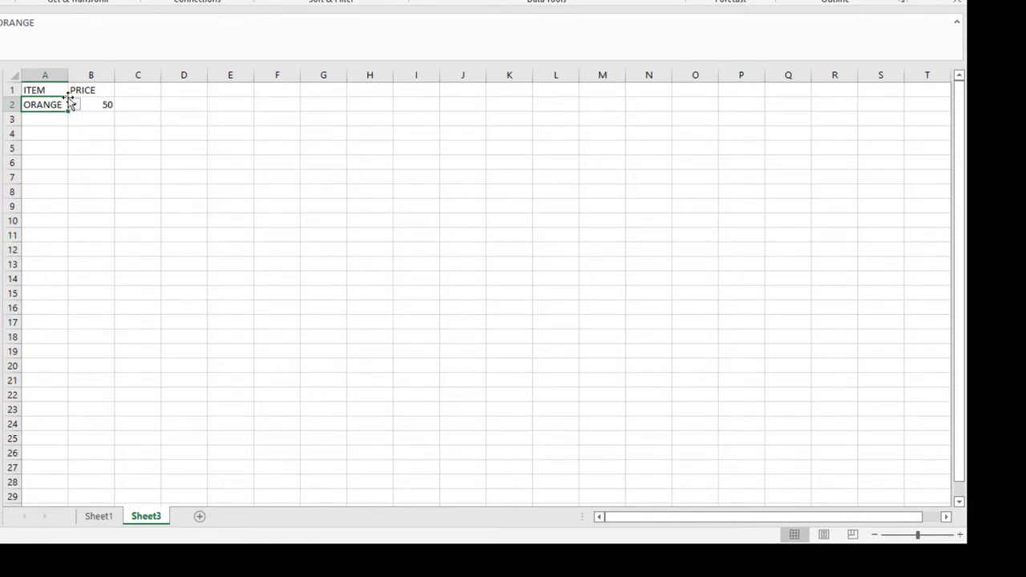
pyautogui.click(73, 104)
pyautogui.click(74, 104)
# - Choose BANANA from the drop-down list in cell A2 and check the PRICE formula in B2
pyautogui.click(77, 108)
pyautogui.click(69, 133)
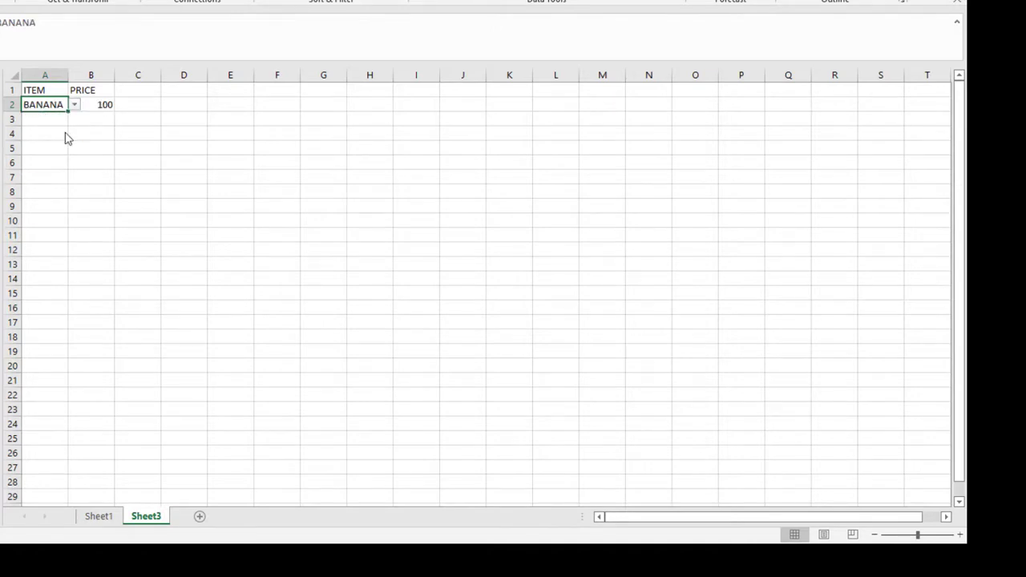
pyautogui.click(102, 105)
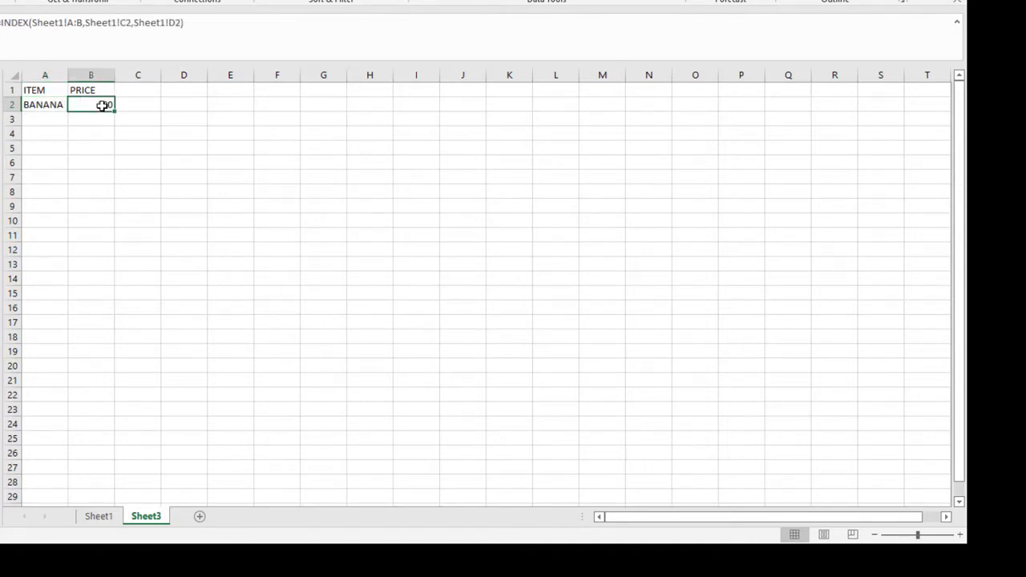
# - Add the heading QUANTITY in cell E1 of Sheet1 and fit the width of column E to it
pyautogui.click(142, 92)
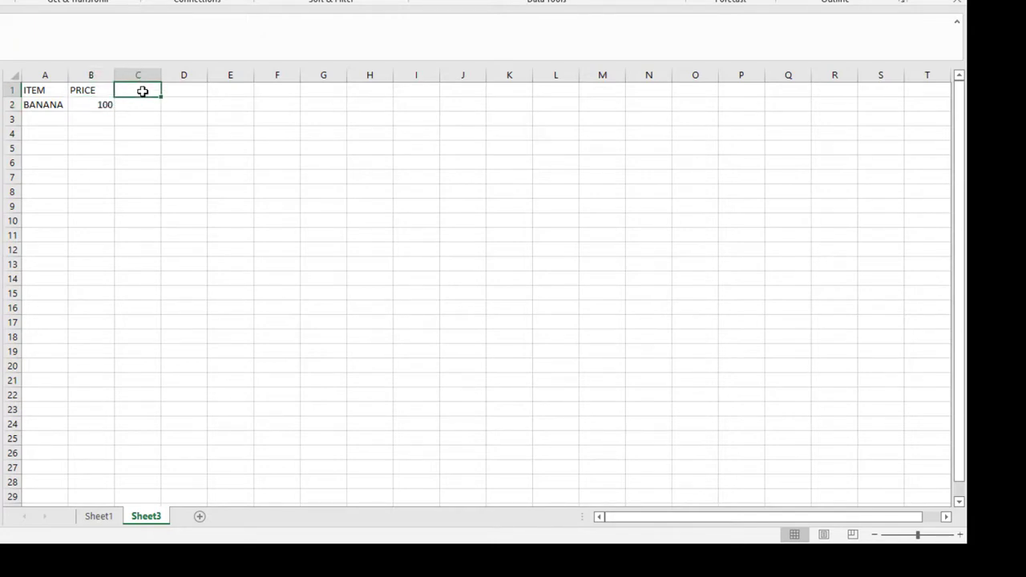
pyautogui.write('QU')
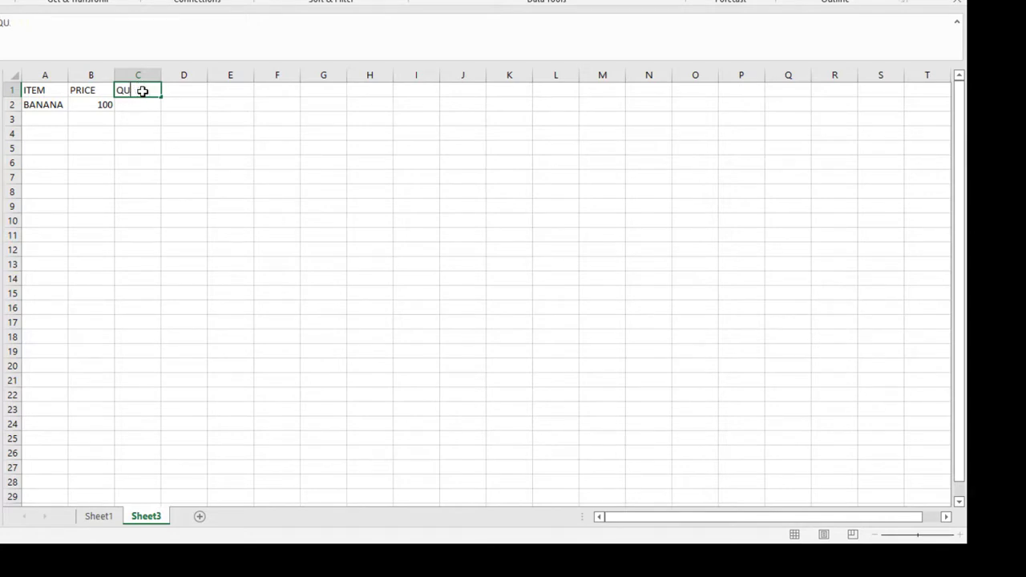
pyautogui.click(98, 516)
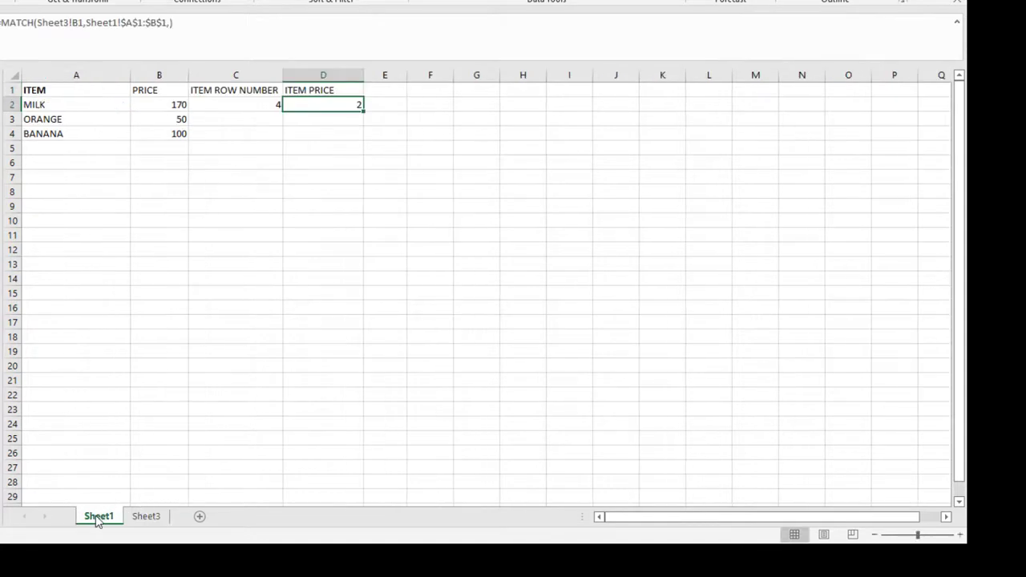
pyautogui.click(383, 86)
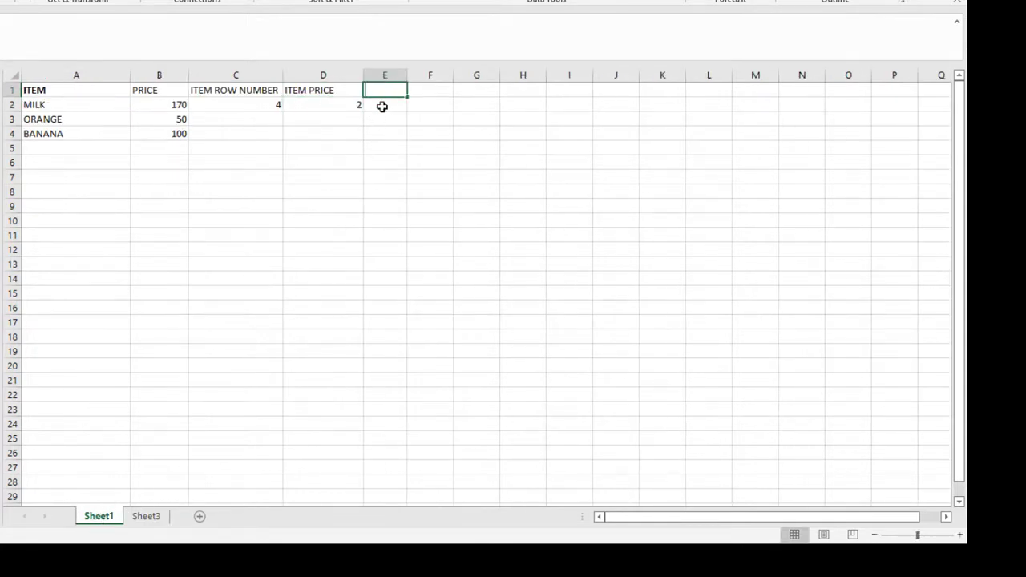
pyautogui.write('QUANTITY')
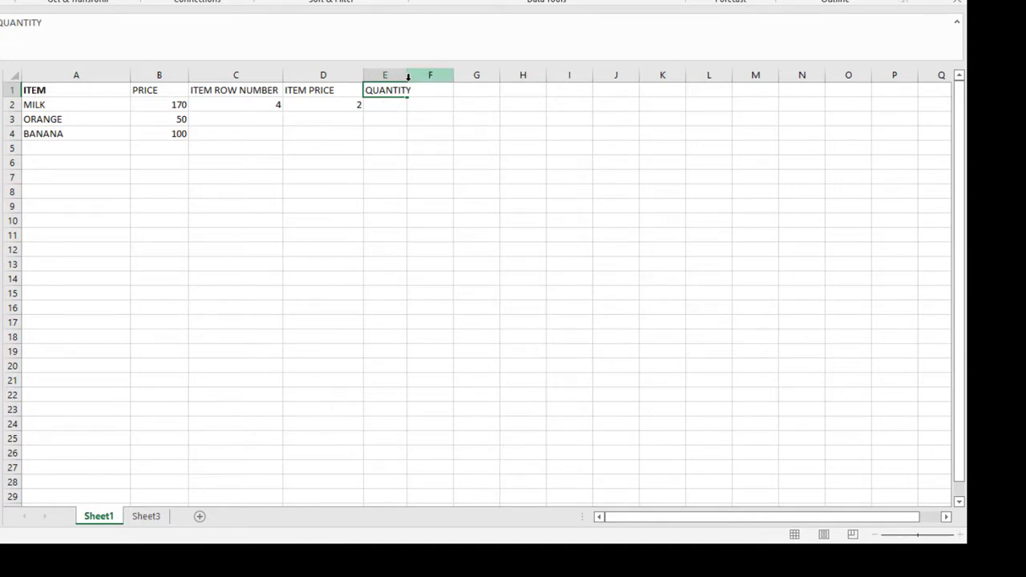
pyautogui.click(401, 75)
pyautogui.doubleClick(406, 74)
# - Enter the quantities 1 to 10 below the QUANTITY heading in cells E2 to E11 of Sheet1
pyautogui.click(396, 101)
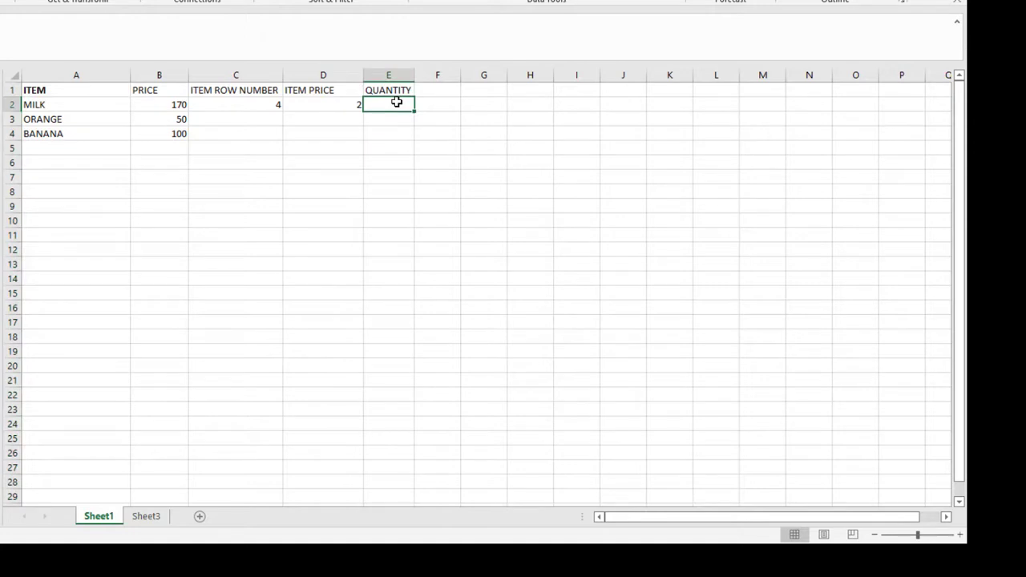
pyautogui.write('1')
pyautogui.press('Return')
pyautogui.write('2')
pyautogui.press('Return')
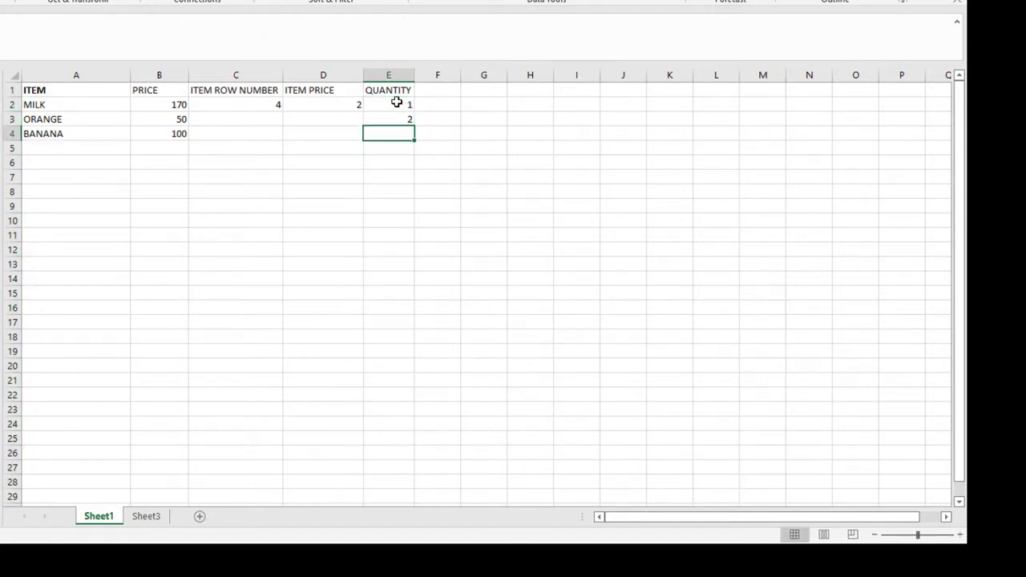
pyautogui.write('3')
pyautogui.press('Return')
pyautogui.write('4')
pyautogui.press('Return')
pyautogui.write('5')
pyautogui.press('Return')
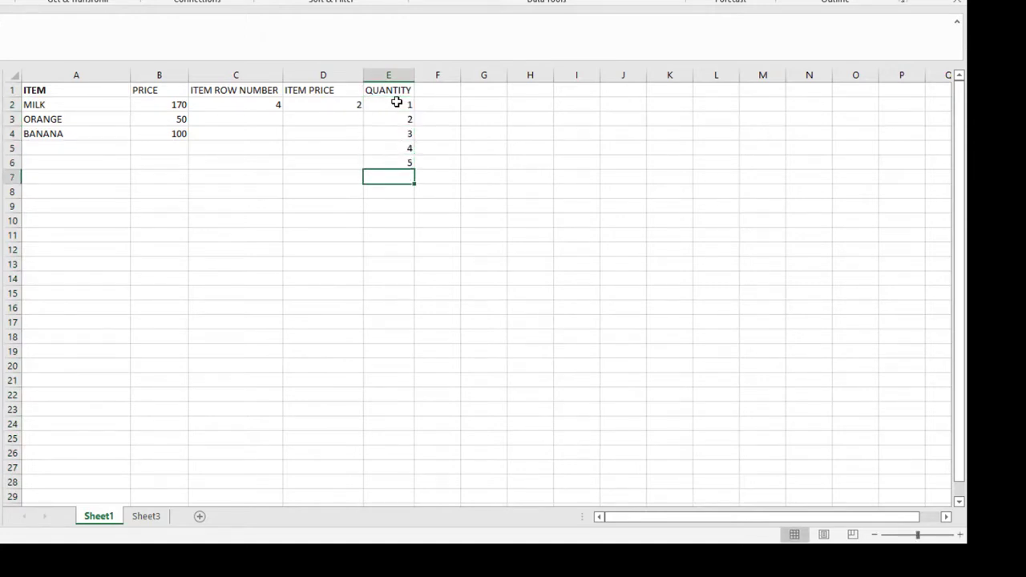
pyautogui.write('6')
pyautogui.press('Return')
pyautogui.write('7')
pyautogui.press('Return')
pyautogui.write('8')
pyautogui.press('Return')
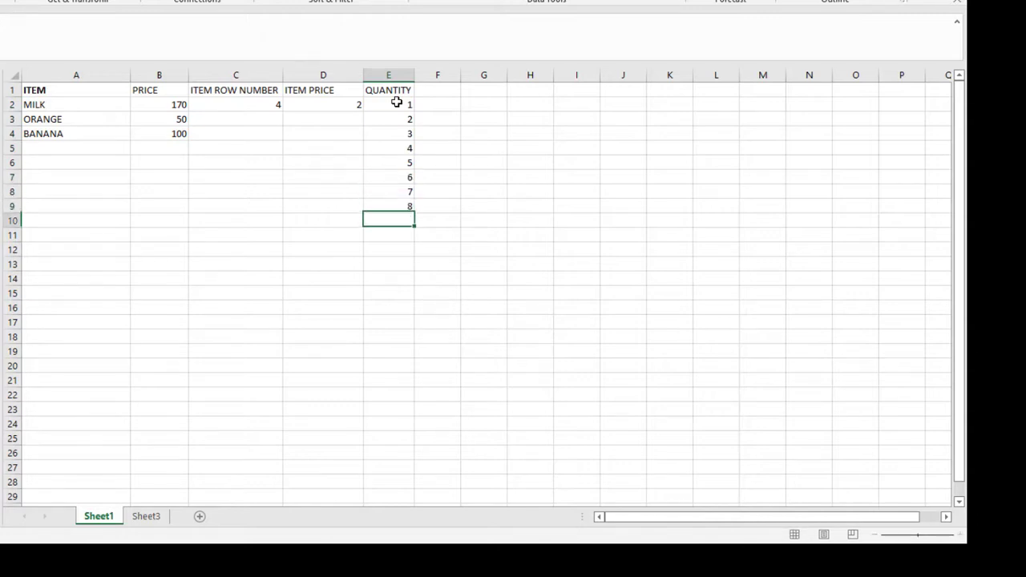
pyautogui.write('9')
pyautogui.press('Return')
pyautogui.write('10')
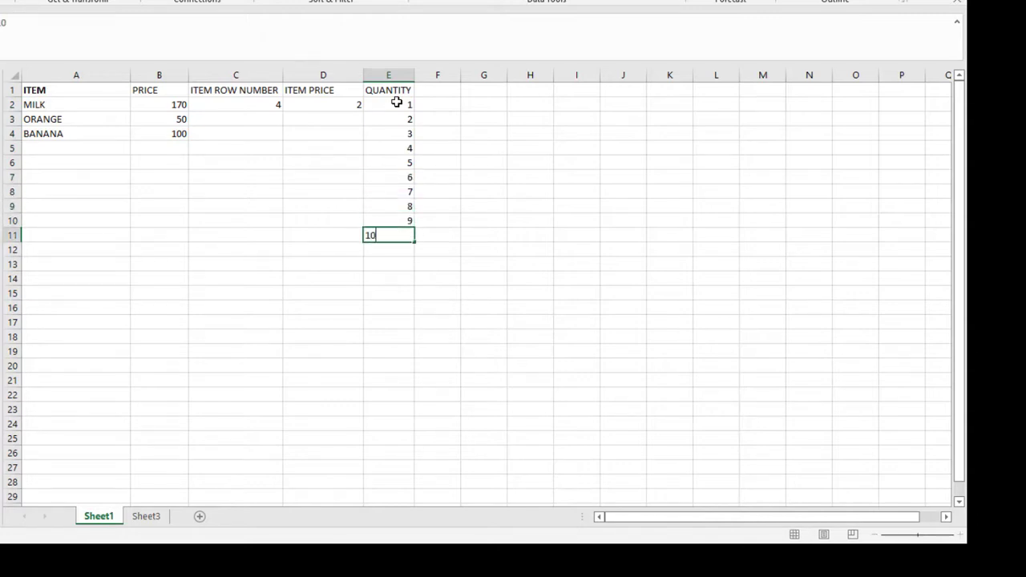
pyautogui.click(396, 103)
pyautogui.click(396, 76)
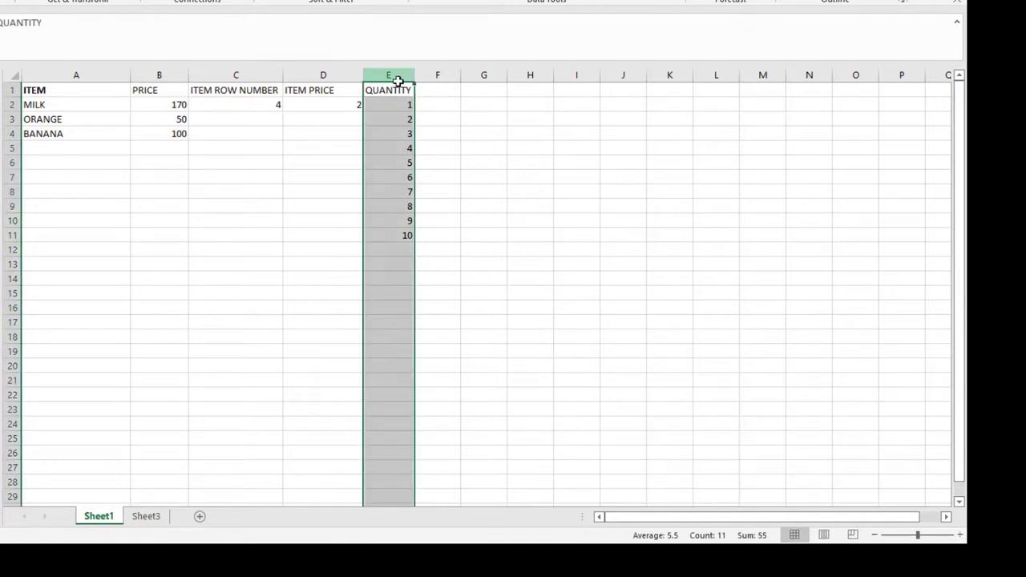
pyautogui.click(396, 110)
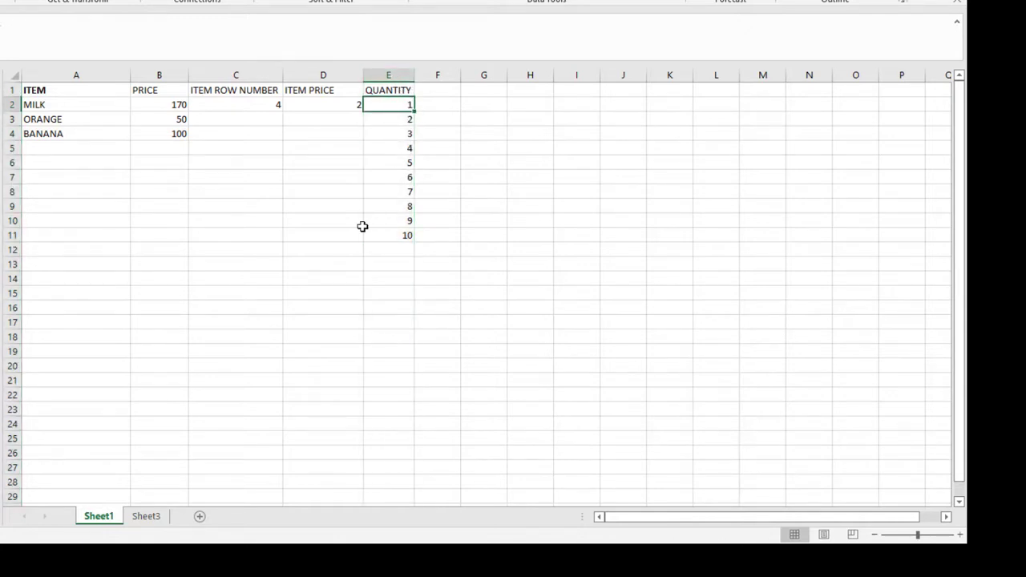
# - Add the heading QUANTITY in cell C1 of Sheet3
pyautogui.click(146, 517)
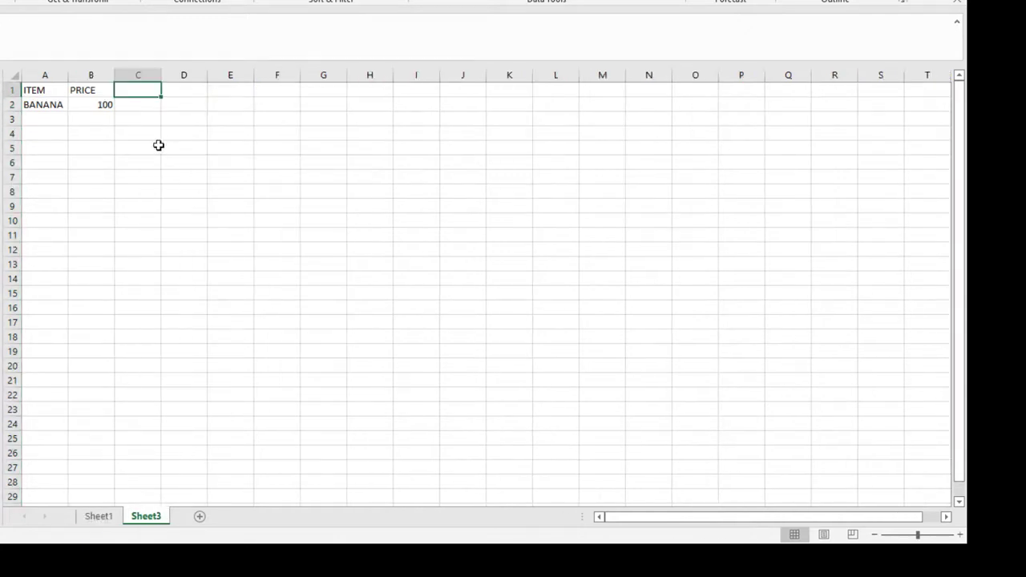
pyautogui.write('QUAN')
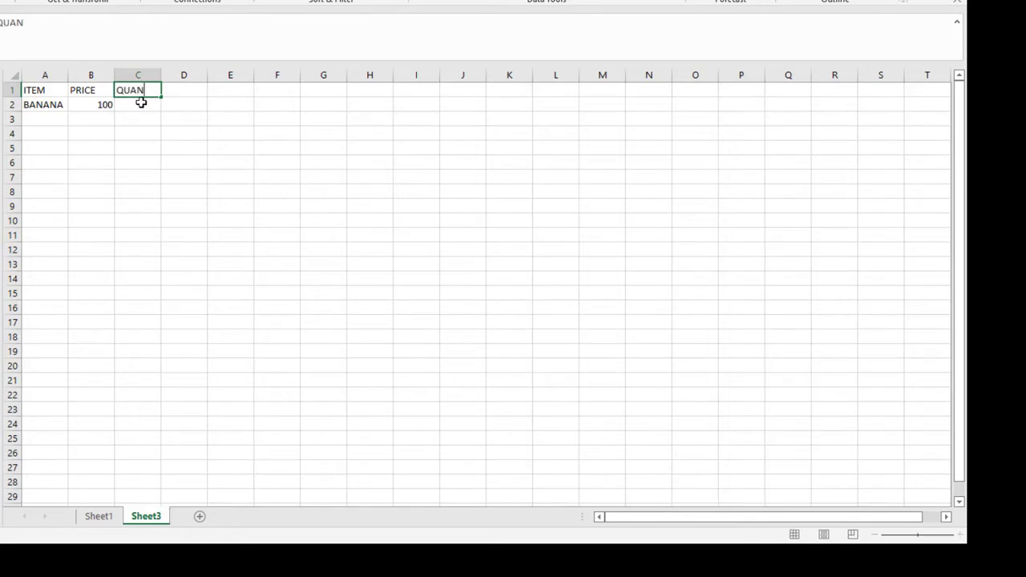
pyautogui.write('TITY')
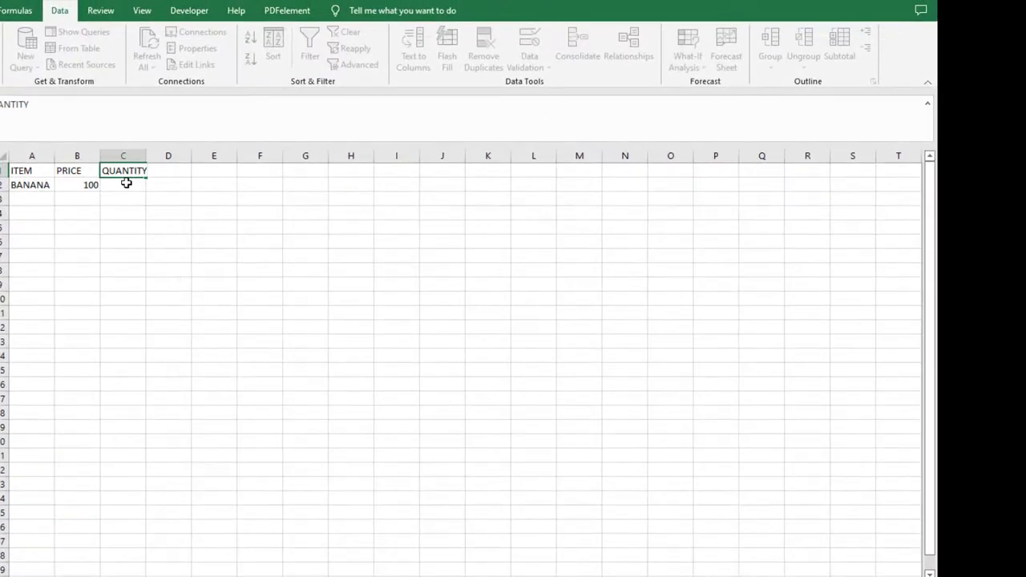
# - Open data validation for the QUANTITY cell C2 of Sheet3 and set the allowed values to List
pyautogui.click(126, 183)
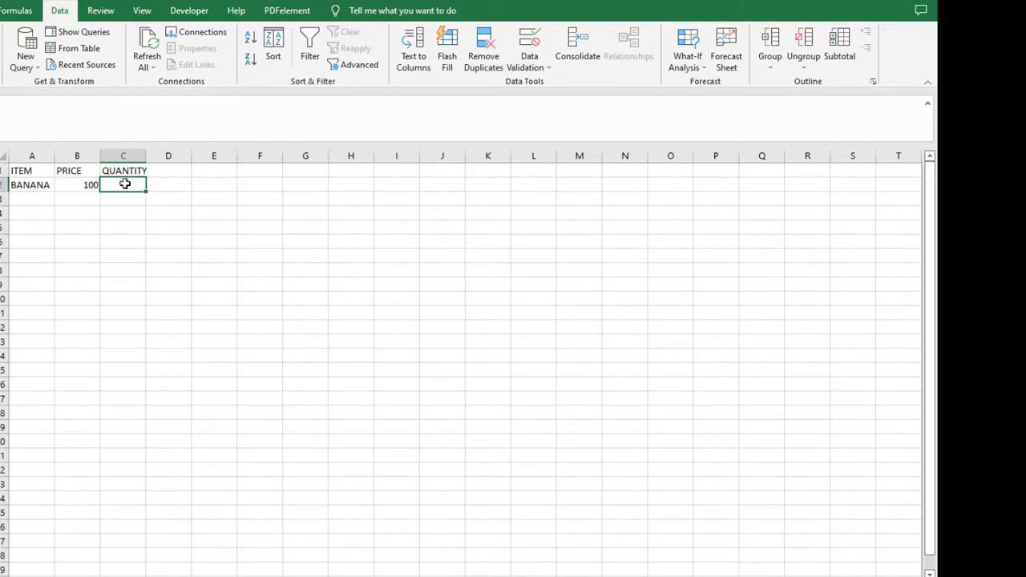
pyautogui.click(526, 61)
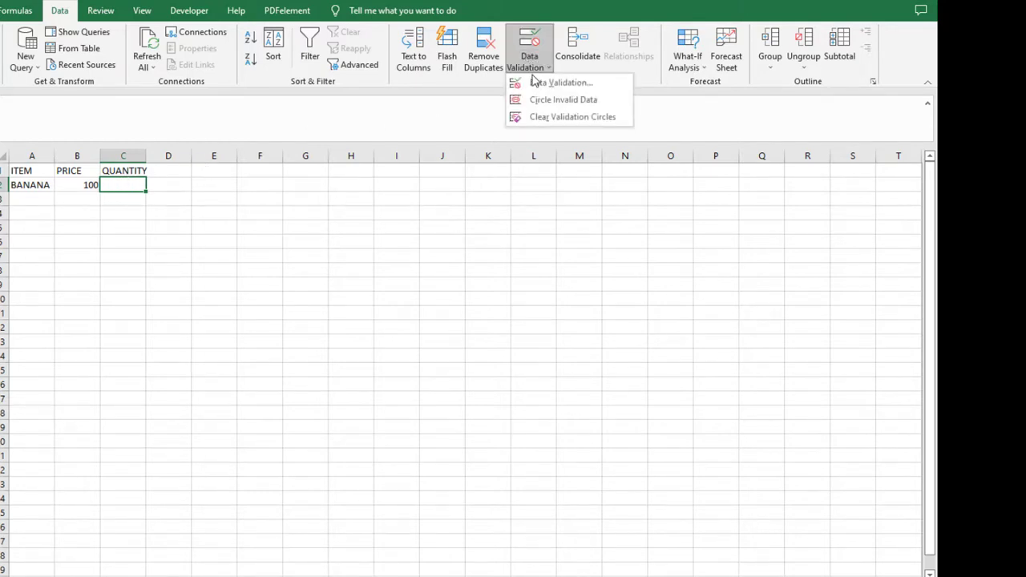
pyautogui.click(535, 84)
pyautogui.click(636, 433)
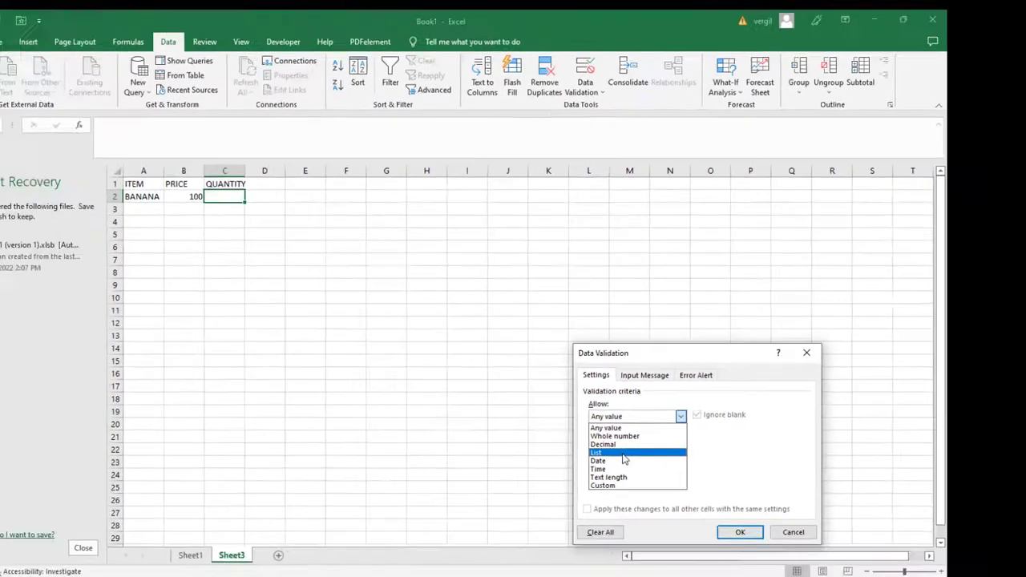
pyautogui.click(622, 453)
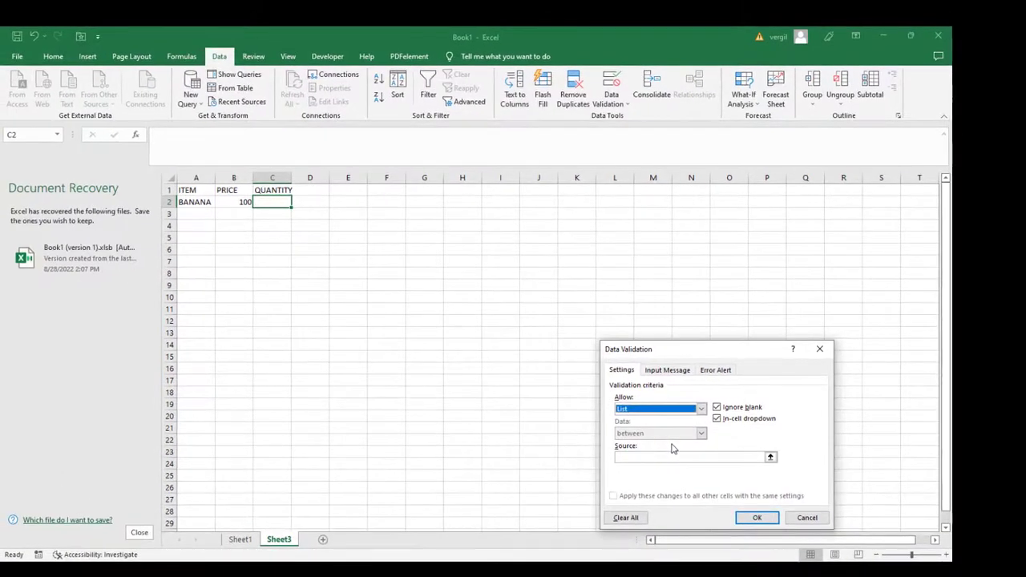
# - Use cells E2 to E11 of Sheet1 as the list source for the QUANTITY cell's validation and apply it
pyautogui.click(770, 457)
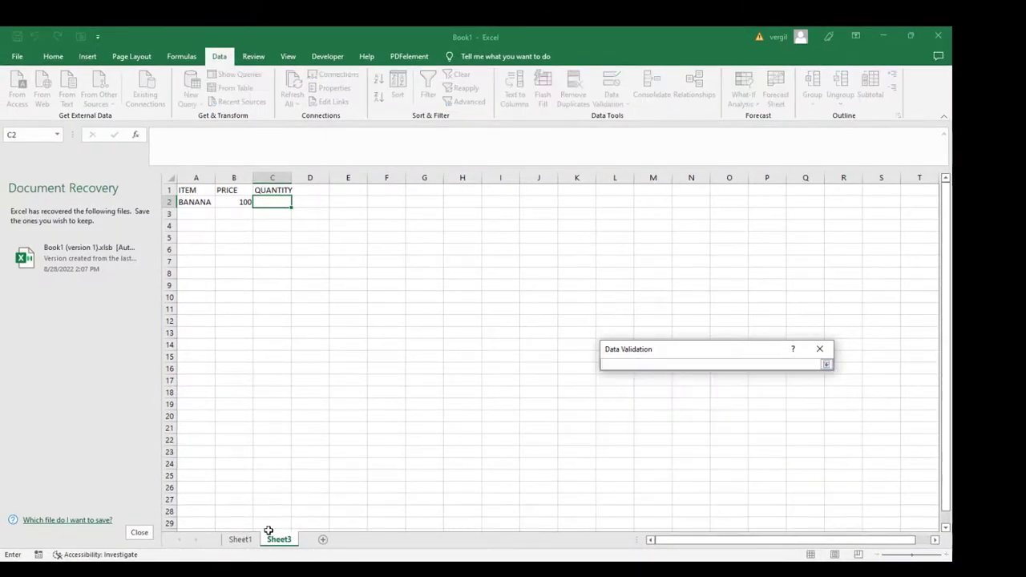
pyautogui.click(240, 539)
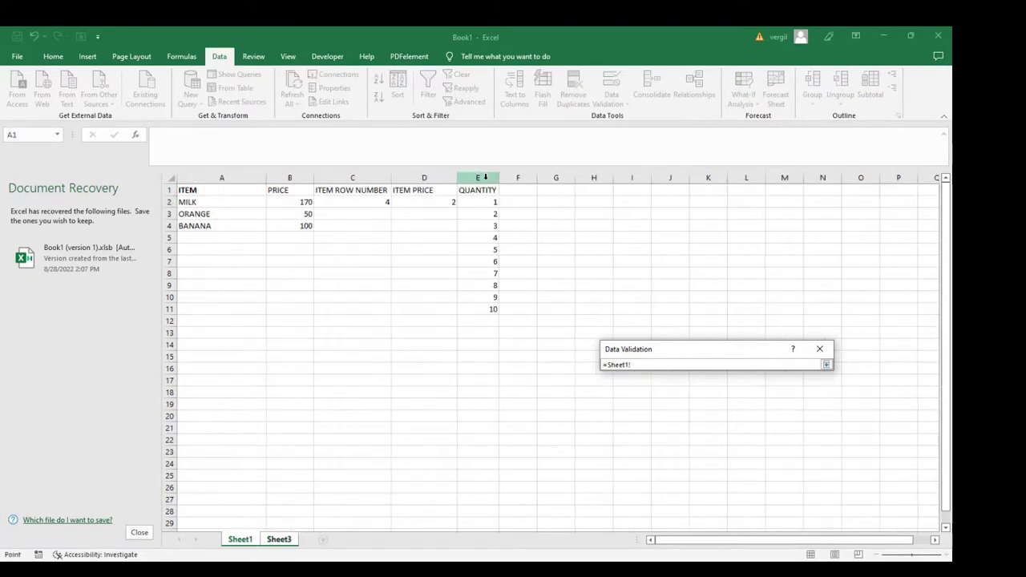
pyautogui.moveTo(487, 201); pyautogui.dragTo(486, 309)
pyautogui.press('Return')
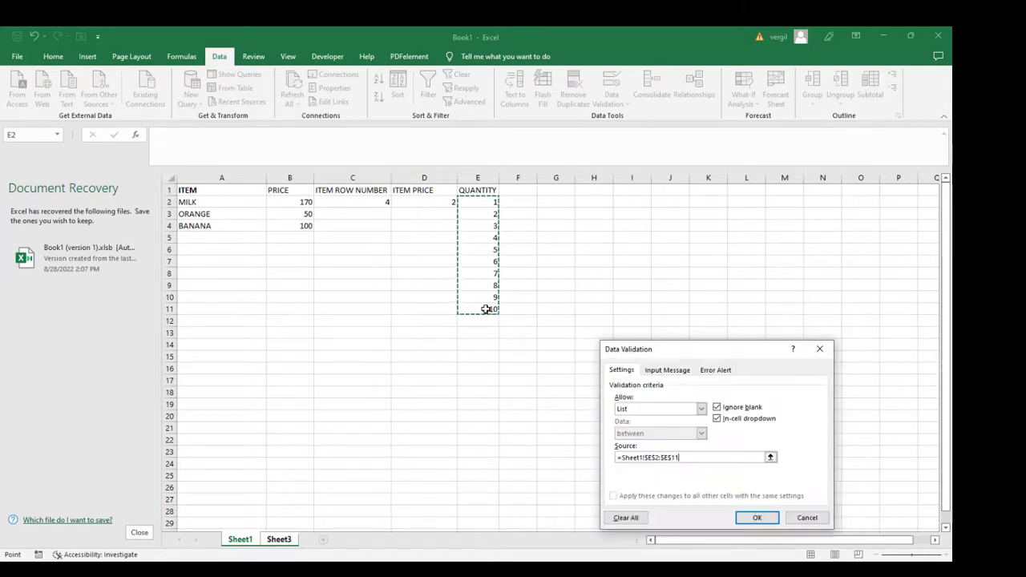
pyautogui.press('Return')
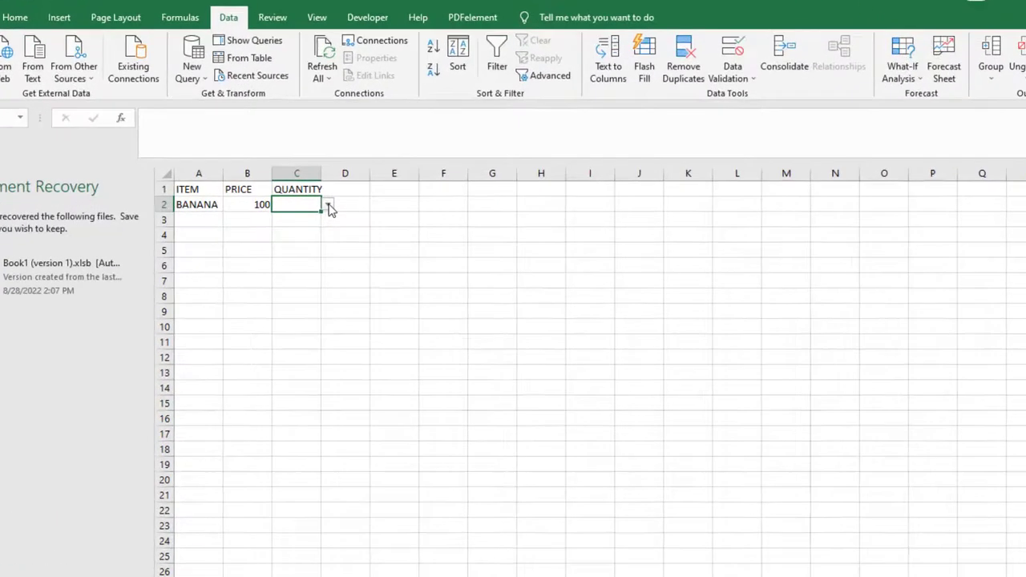
# - Choose quantity 1 from the drop-down list in cell C2 of Sheet3
pyautogui.click(296, 203)
pyautogui.click(284, 213)
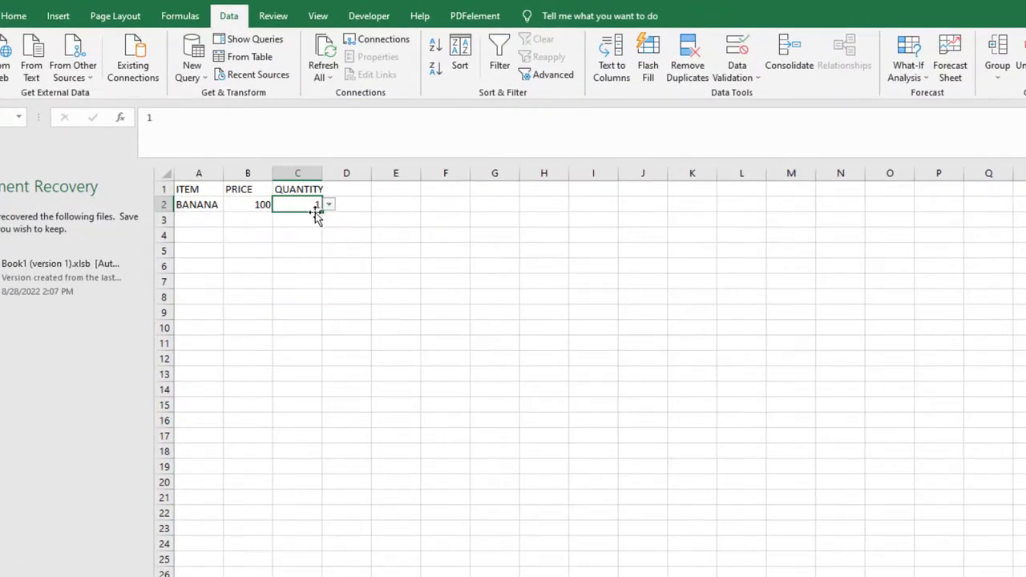
pyautogui.click(328, 204)
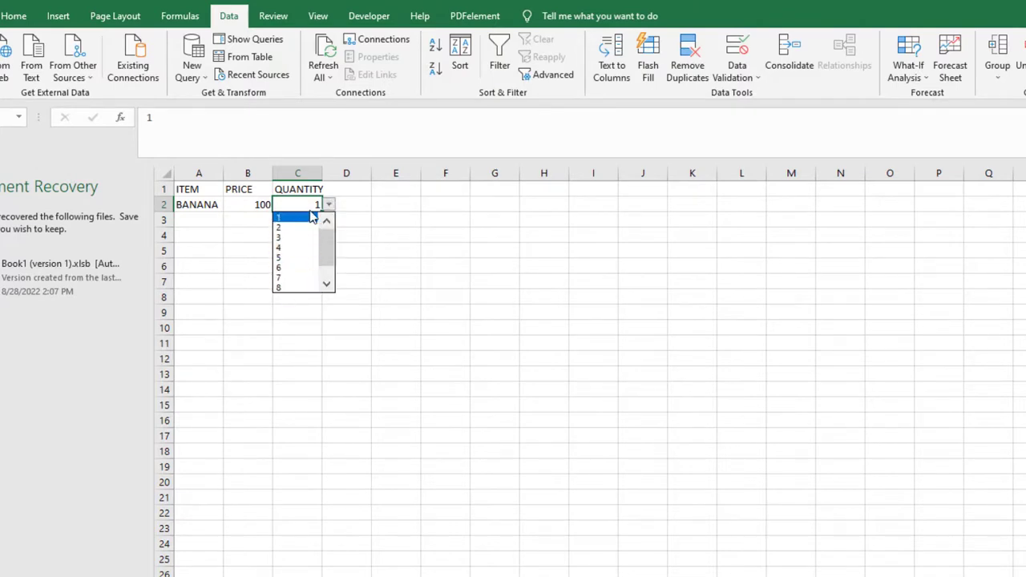
pyautogui.click(330, 206)
# - Add the heading TOTAL COST in cell D1 of Sheet3 and fit the width of column D to it
pyautogui.click(343, 186)
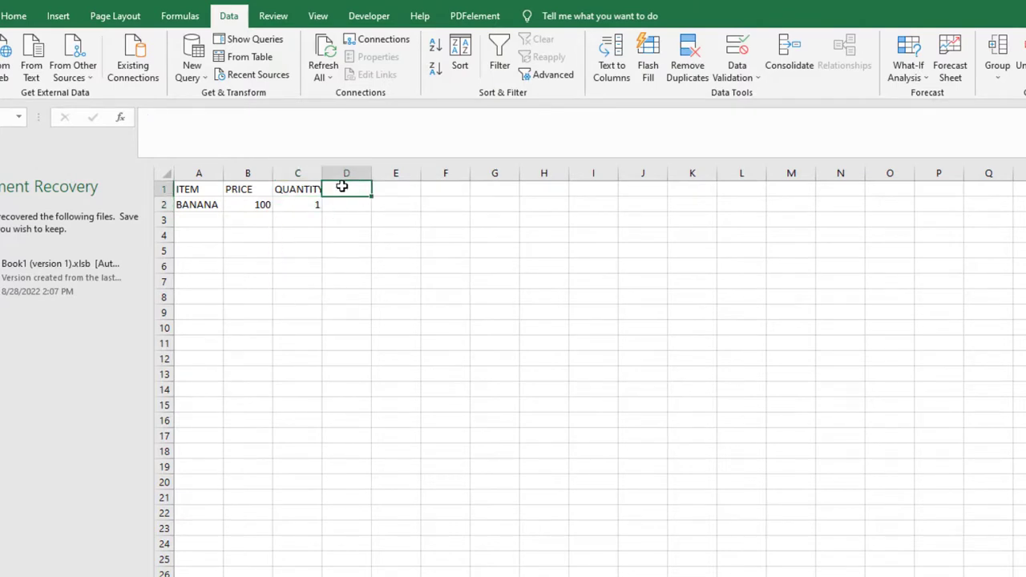
pyautogui.write('TOTAL')
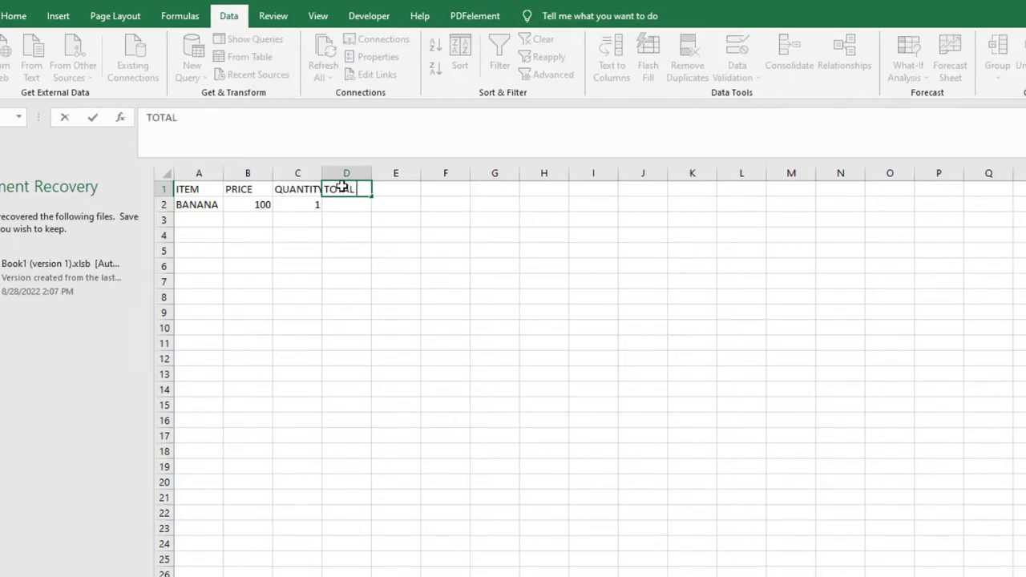
pyautogui.write(' COST')
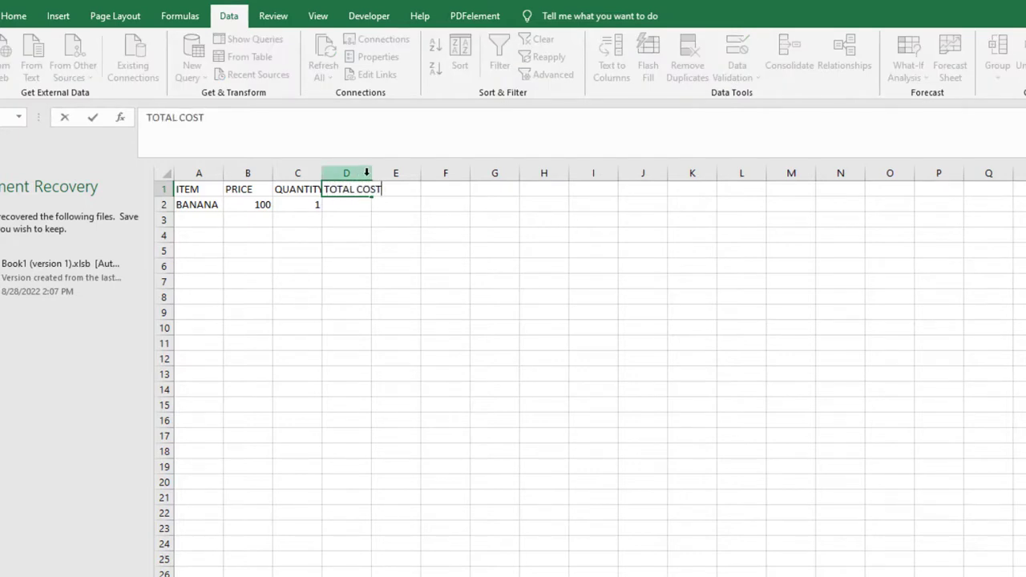
pyautogui.click(359, 173)
pyautogui.doubleClick(371, 173)
# - Calculate the total cost in cell D2 by multiplying price by quantity with the formula =B2*C2
pyautogui.click(354, 206)
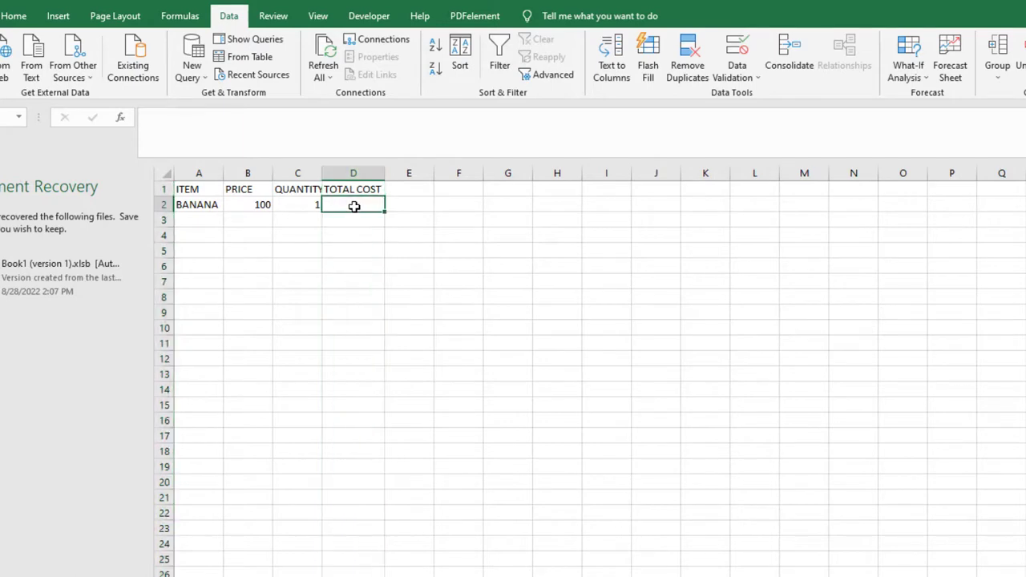
pyautogui.write('=')
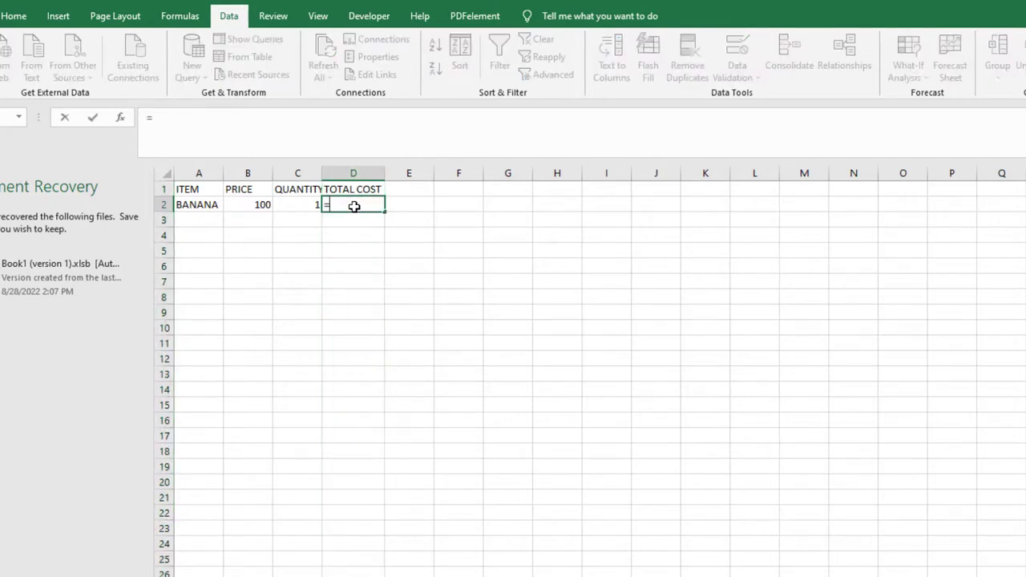
pyautogui.click(260, 206)
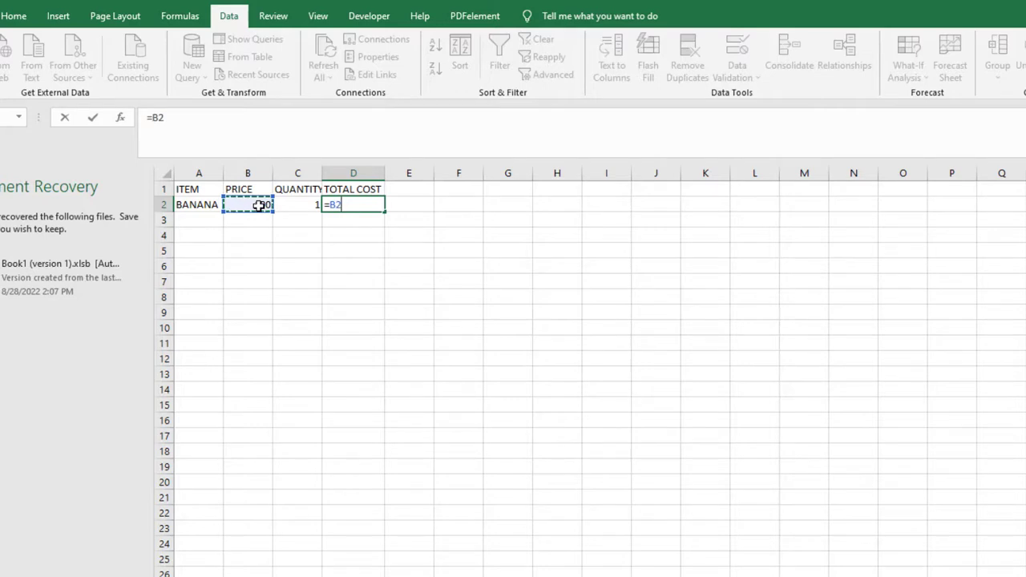
pyautogui.write('*')
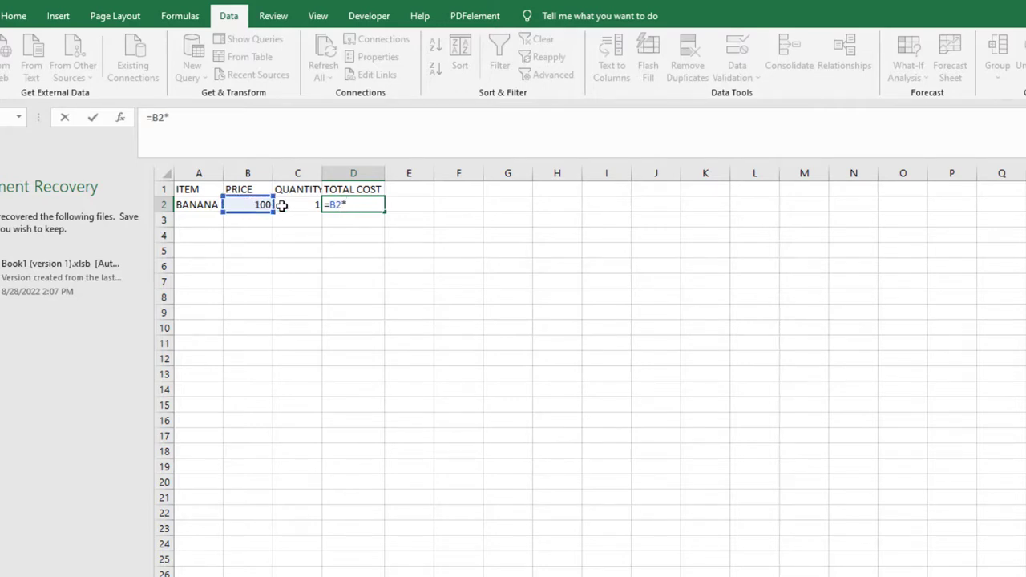
pyautogui.click(295, 206)
pyautogui.press('Return')
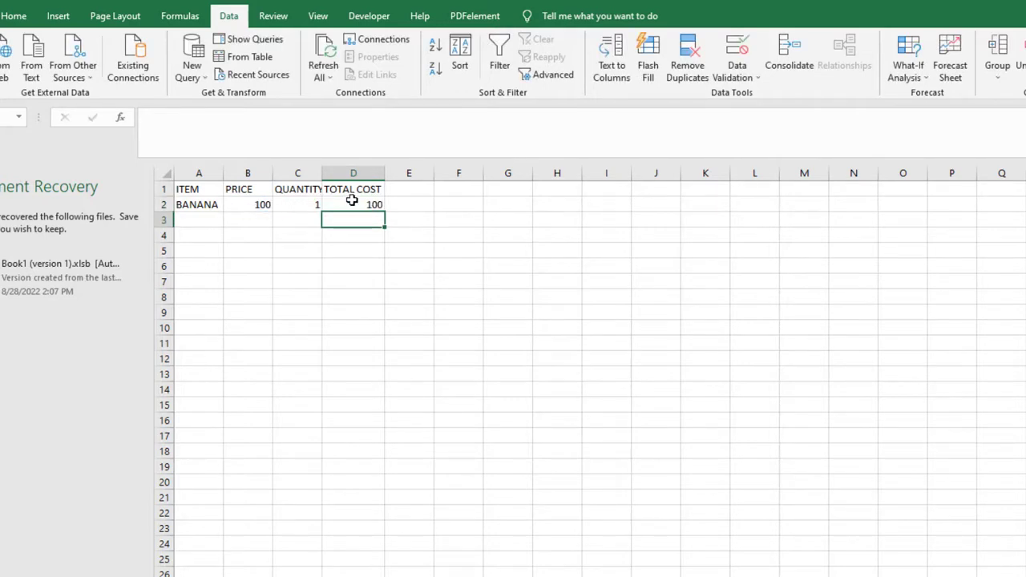
pyautogui.click(352, 203)
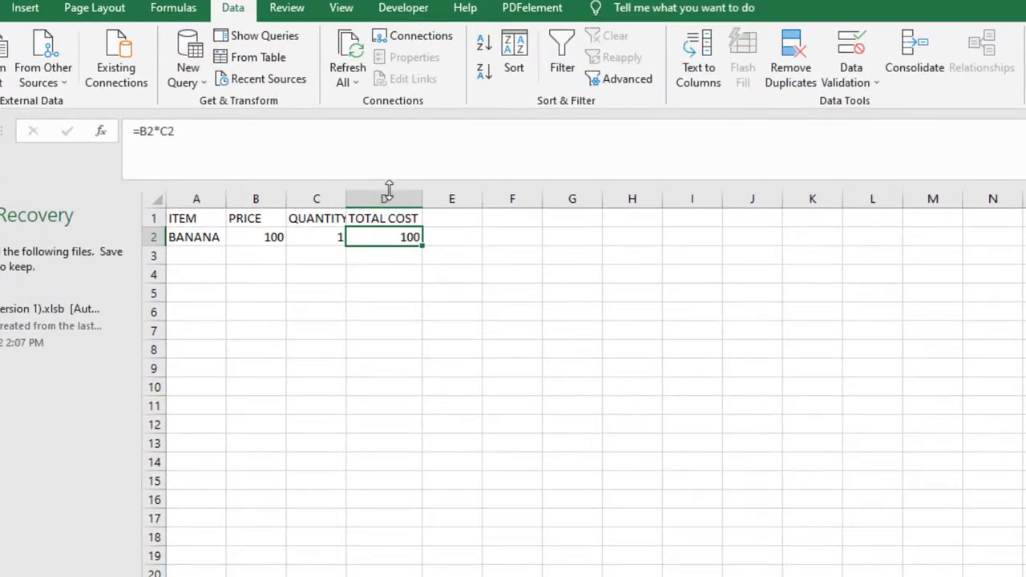
# - Choose quantity 2 from the list in cell C2 and check the TOTAL COST cell D2
pyautogui.click(320, 239)
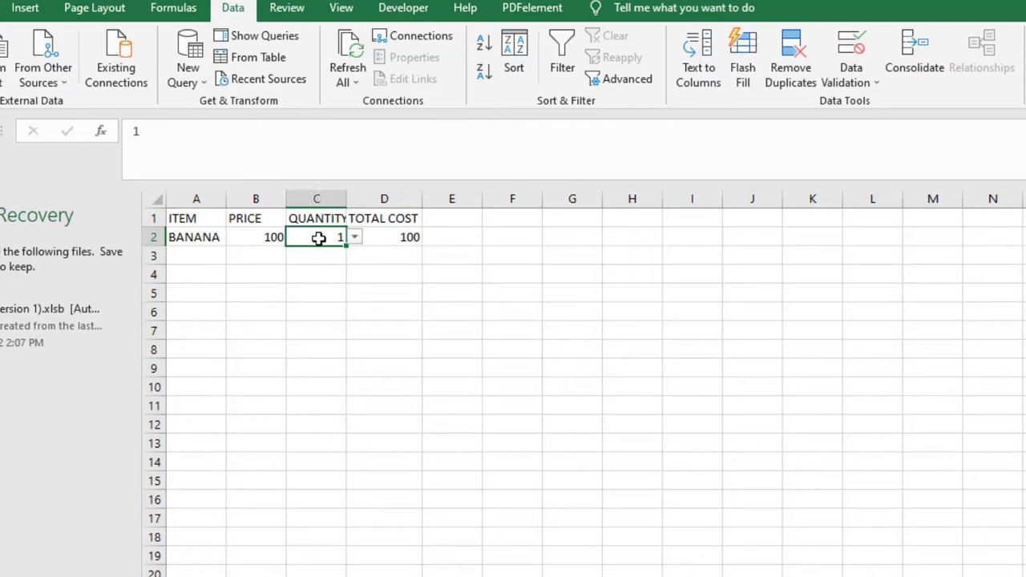
pyautogui.click(258, 242)
pyautogui.click(329, 237)
pyautogui.click(353, 237)
pyautogui.click(328, 265)
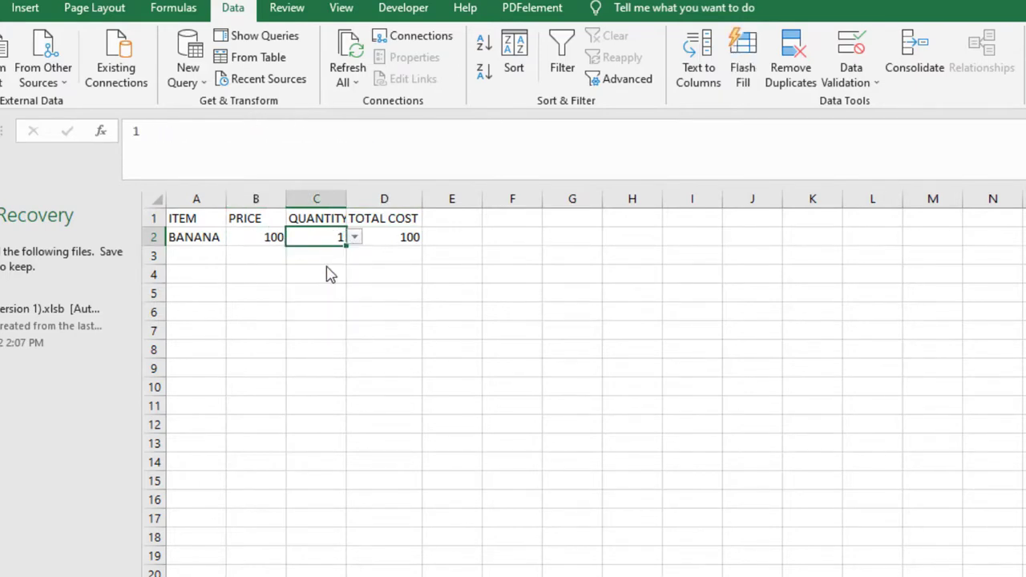
pyautogui.click(406, 238)
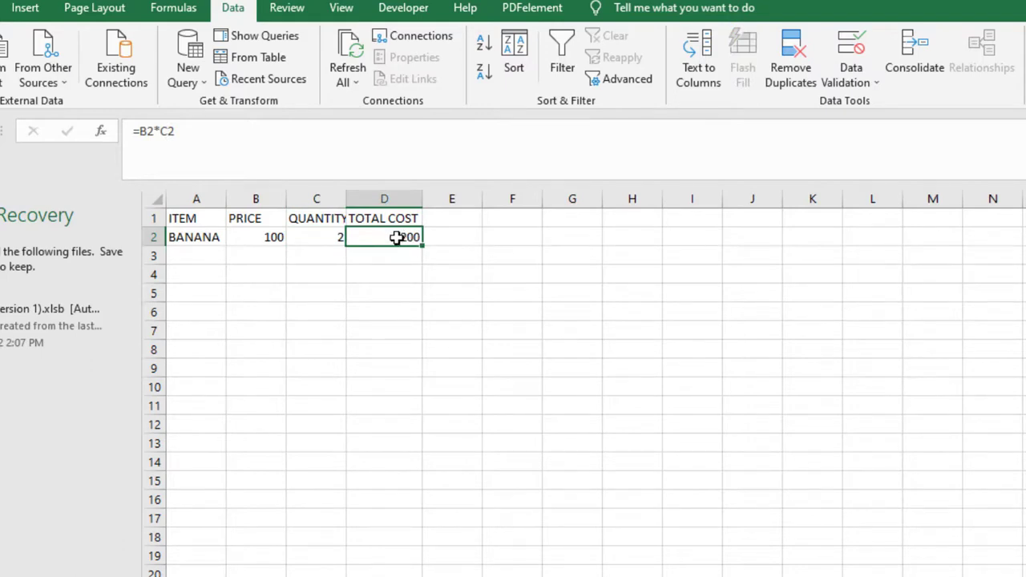
# - Change the quantity in cell C2 to 6 and check the total cost again
pyautogui.click(309, 238)
pyautogui.click(354, 238)
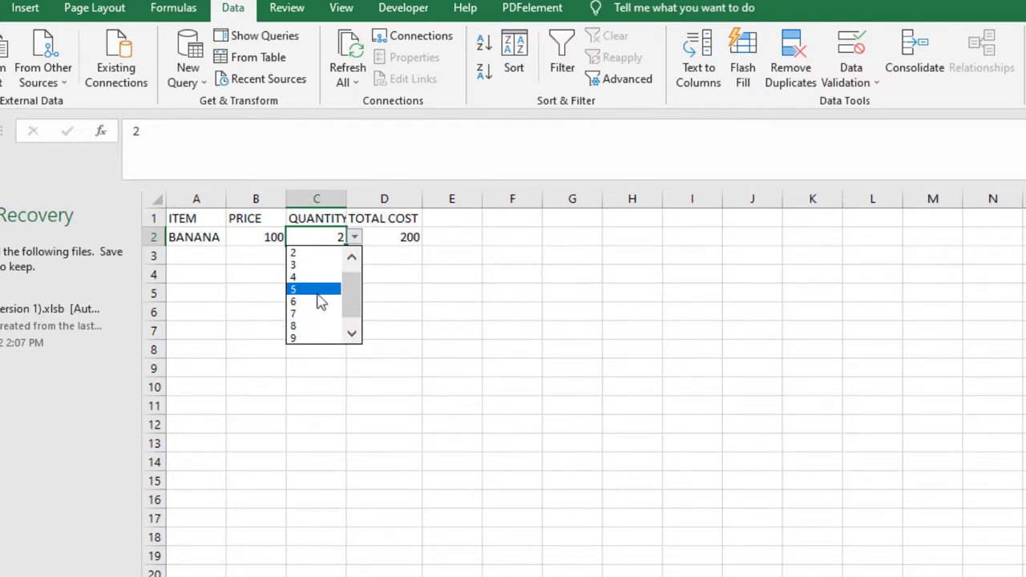
pyautogui.click(315, 302)
pyautogui.click(411, 237)
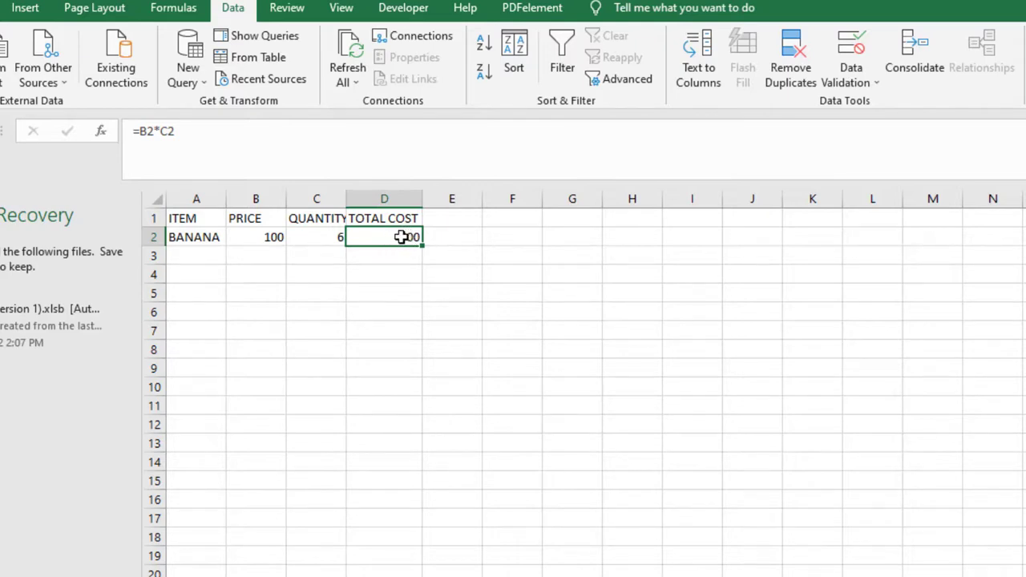
# - Choose ORANGE from the item list in cell A2 and check its total cost
pyautogui.click(317, 236)
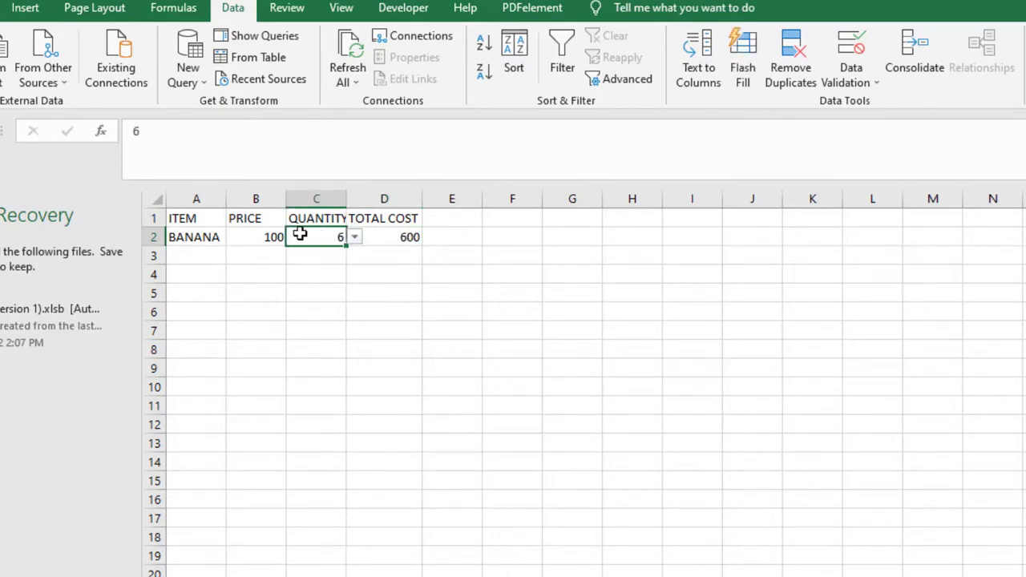
pyautogui.click(209, 237)
pyautogui.click(234, 239)
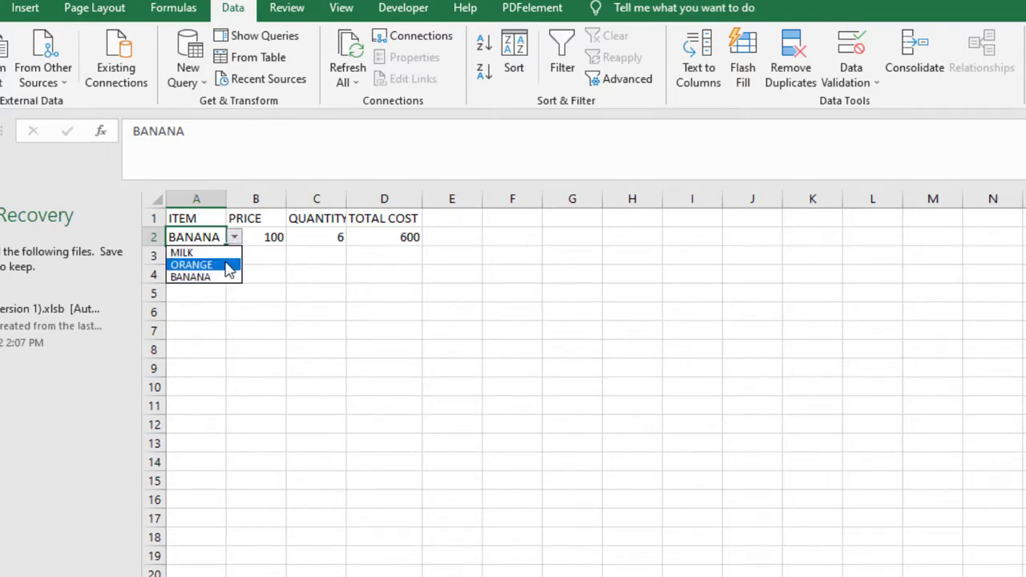
pyautogui.click(228, 265)
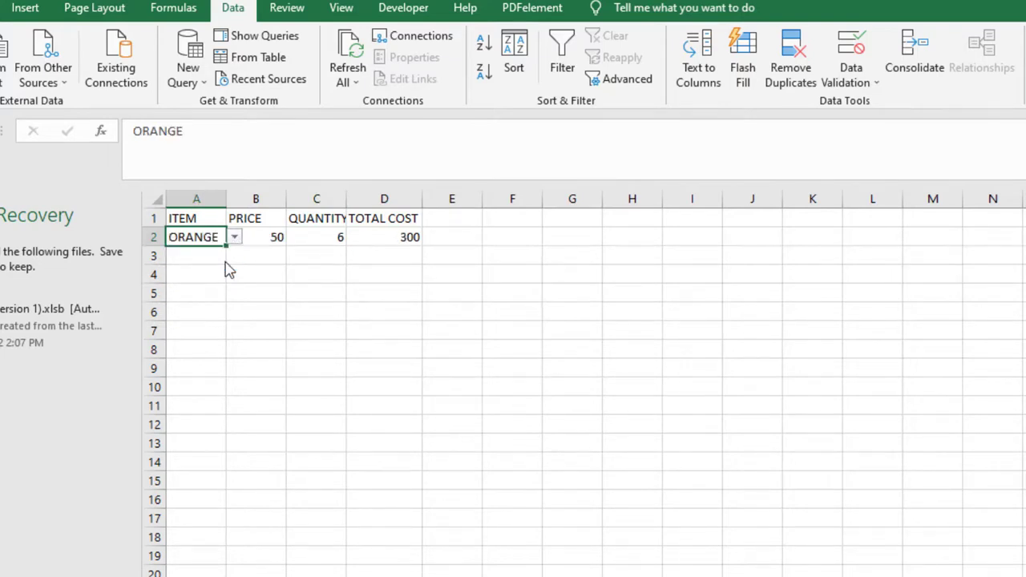
pyautogui.click(410, 238)
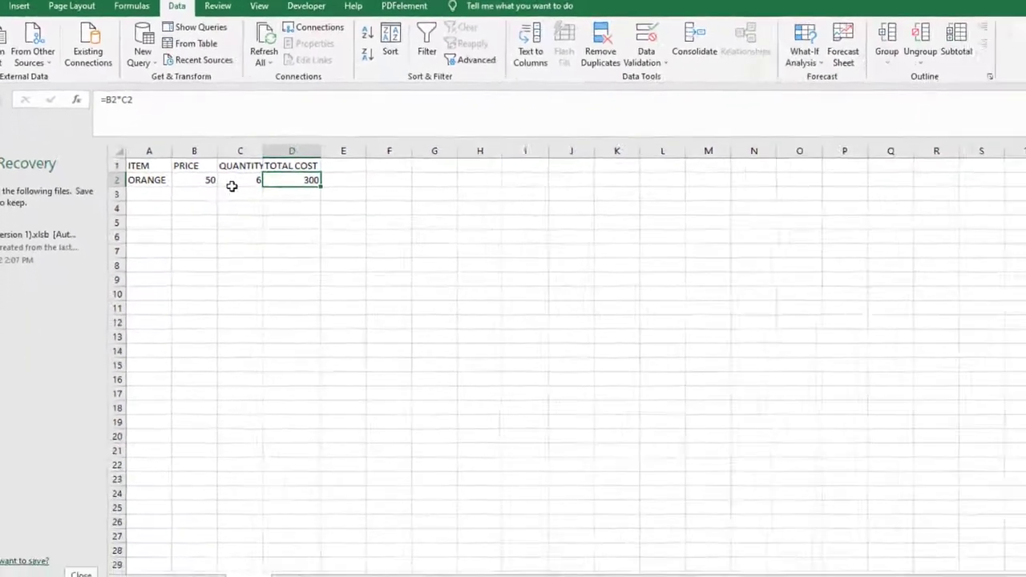
# - Review the price and total cost formulas for ORANGE and choose quantity 9 in cell C2
pyautogui.click(311, 239)
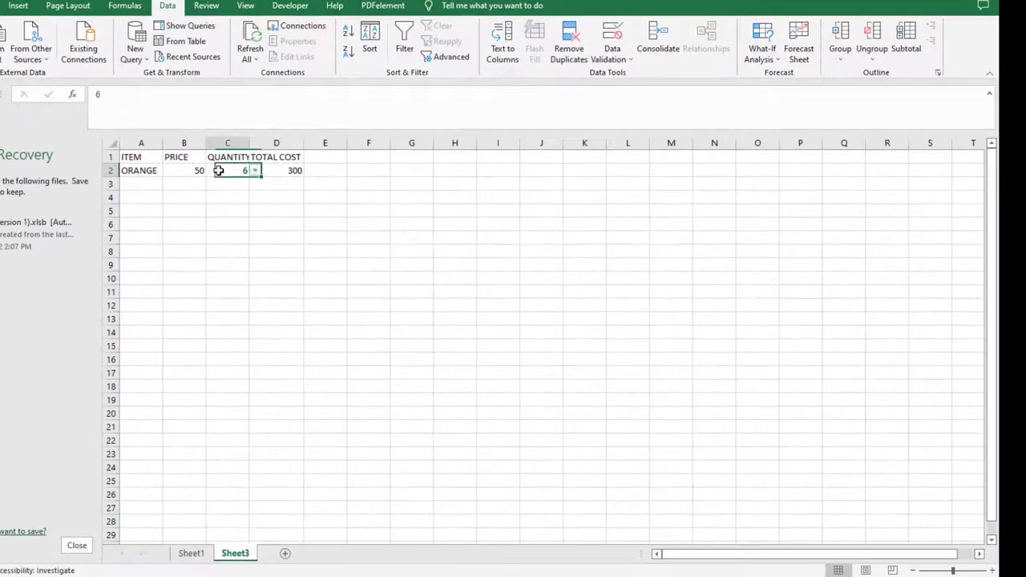
pyautogui.click(173, 169)
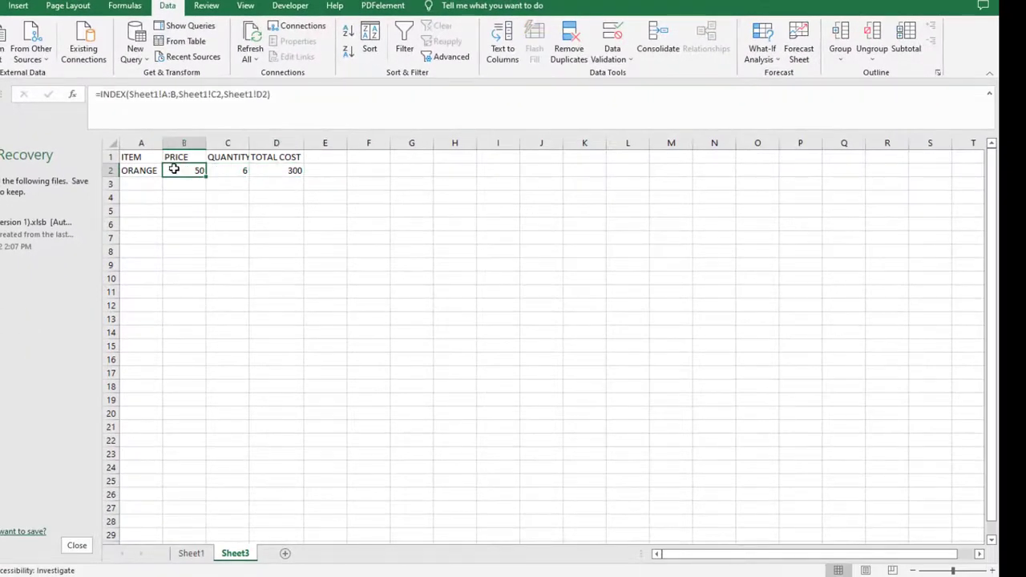
pyautogui.click(268, 170)
pyautogui.click(196, 171)
pyautogui.click(218, 172)
pyautogui.click(255, 171)
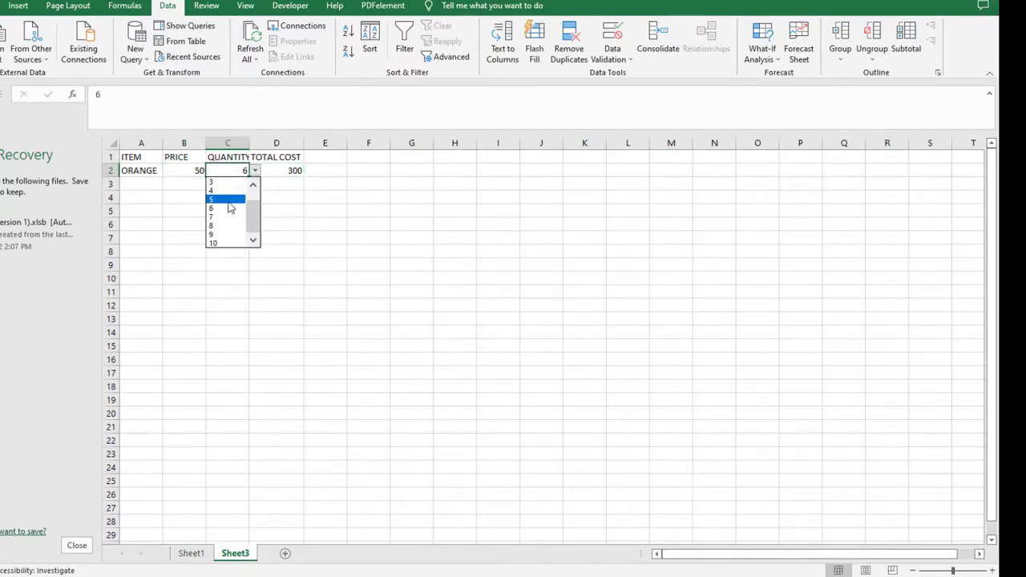
pyautogui.click(223, 210)
pyautogui.click(256, 171)
pyautogui.click(231, 236)
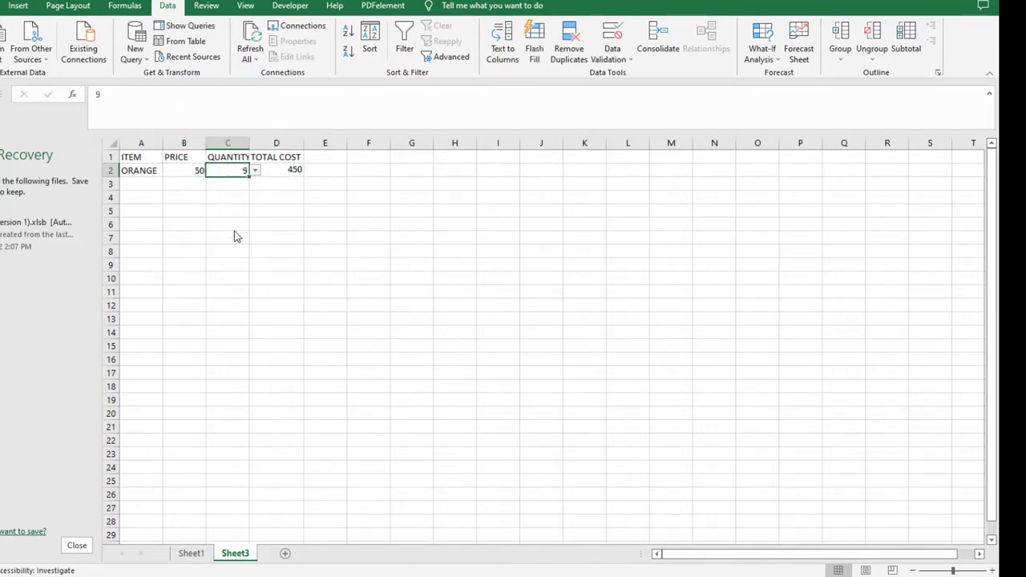
# - Set the ORANGE quantity in cell C2 to 4 using its drop-down list
pyautogui.click(254, 168)
pyautogui.click(242, 170)
pyautogui.click(254, 171)
pyautogui.click(231, 192)
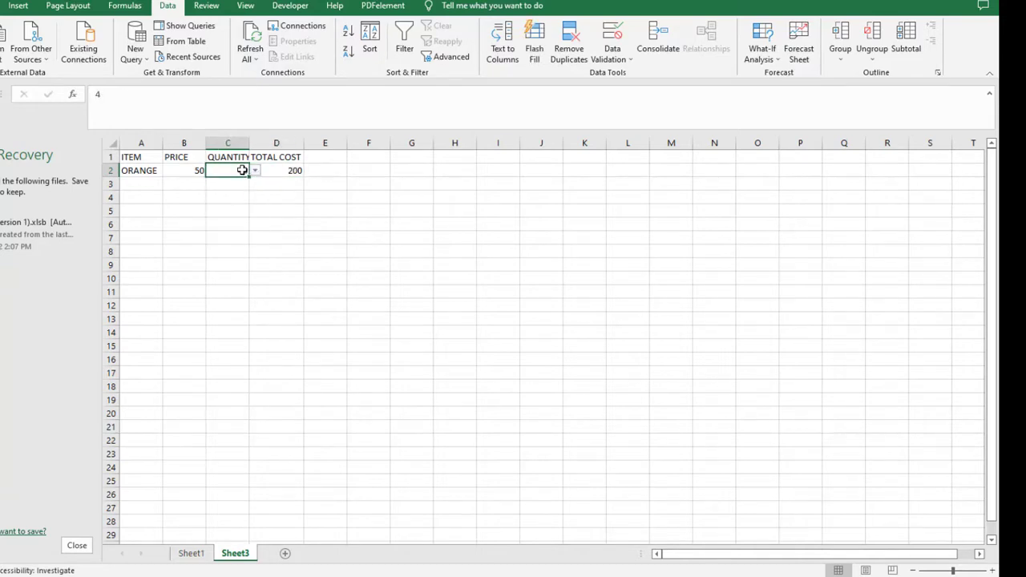